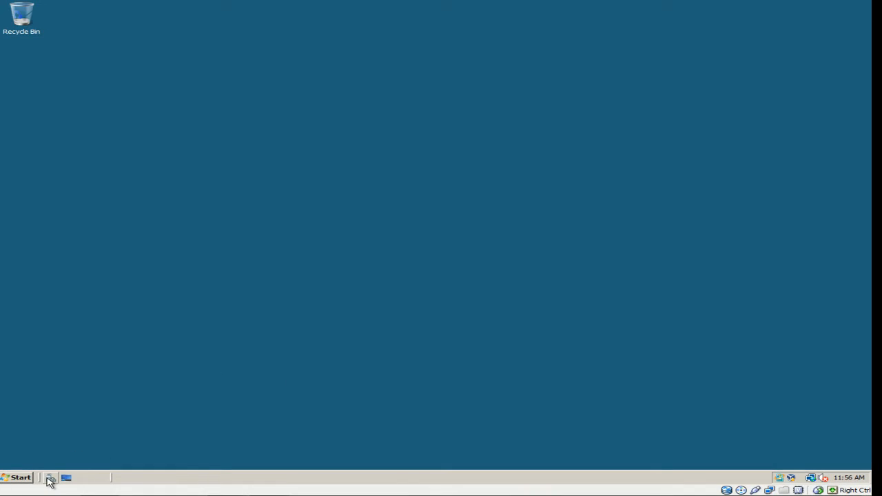
- Start adding a role from the Roles page of Server Manager and continue to the server role selection
click(50, 481)
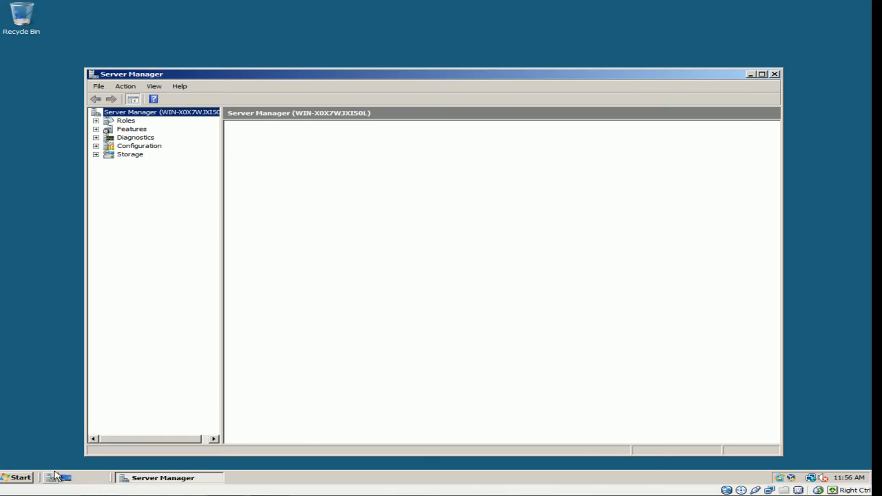
click(127, 123)
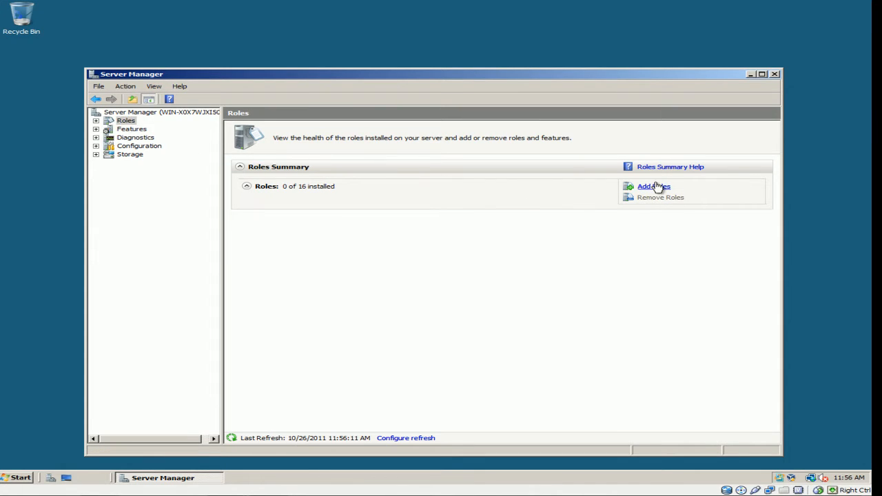
click(653, 187)
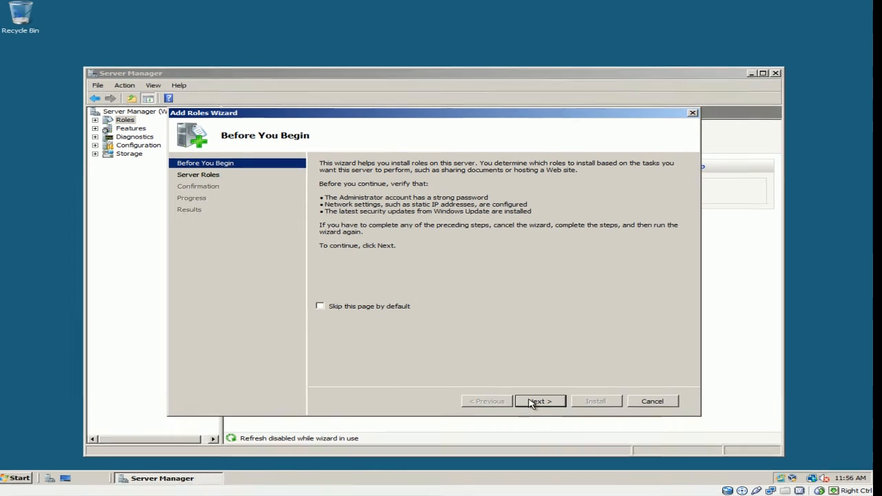
click(532, 403)
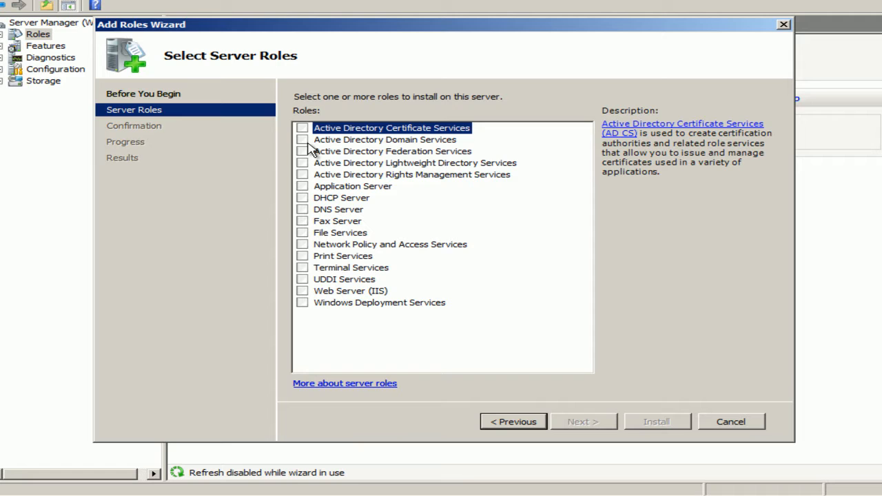
- Select the Active Directory Domain Services role and advance to the installation confirmation
click(303, 141)
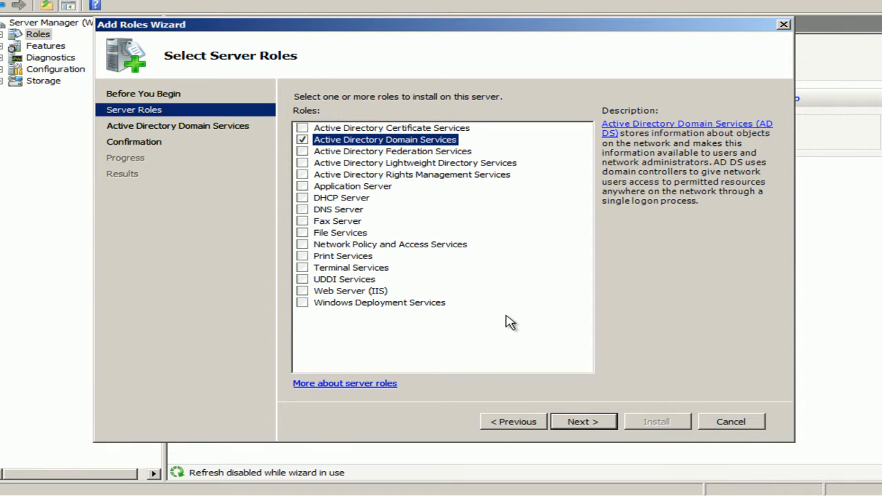
click(589, 424)
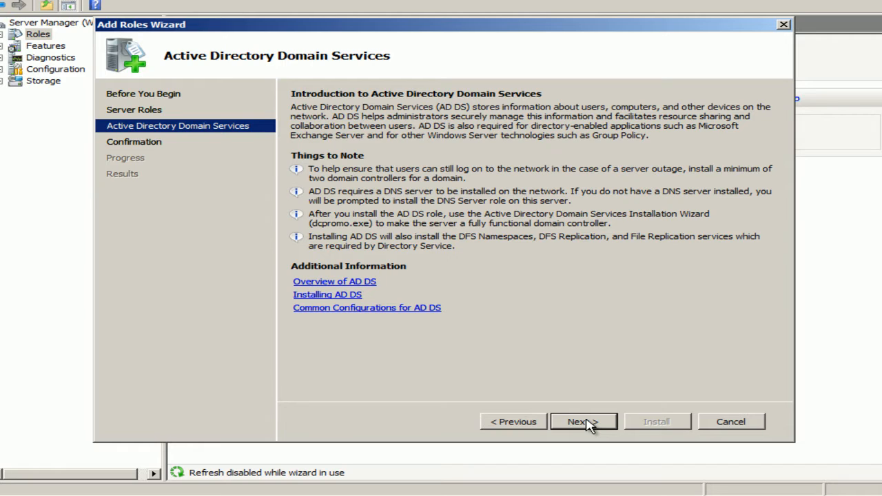
click(584, 422)
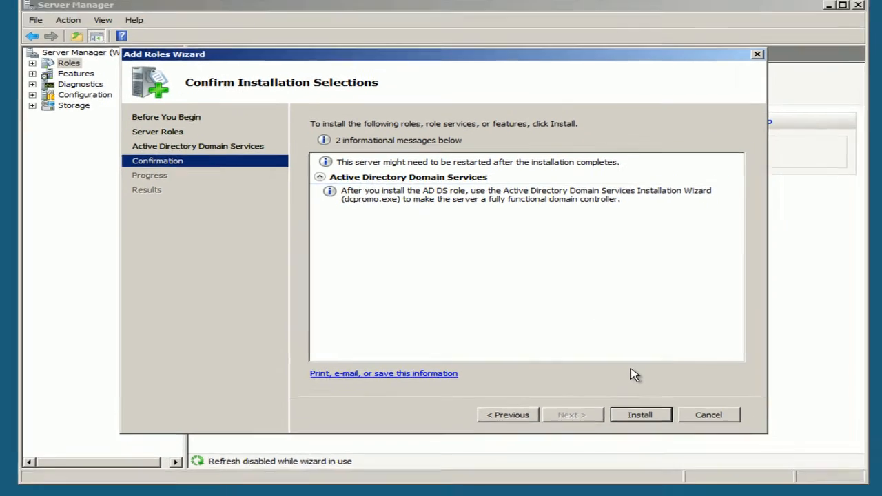
- Launch dcpromo and advance the Active Directory Domain Services Installation Wizard to the deployment configuration choice
click(26, 478)
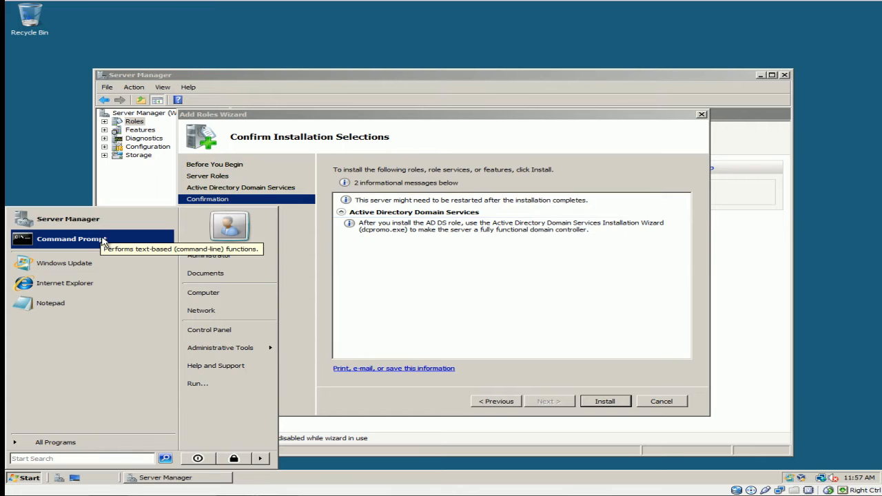
click(100, 458)
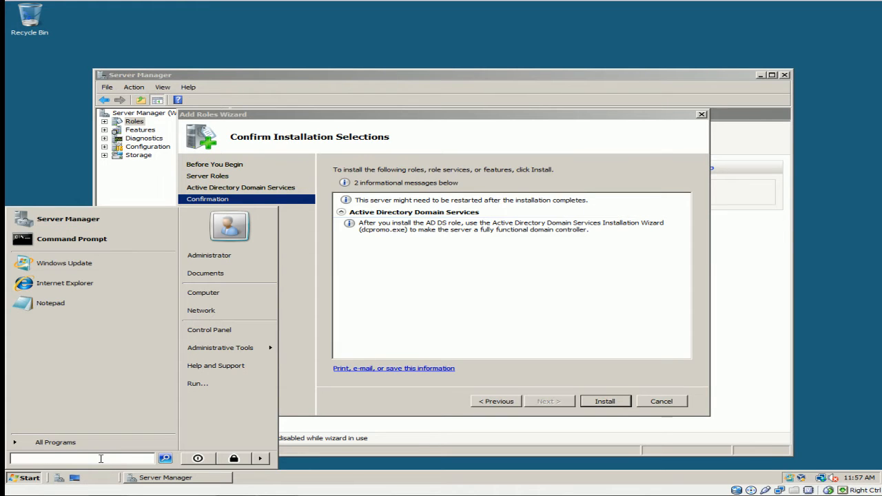
text(dcpromo)
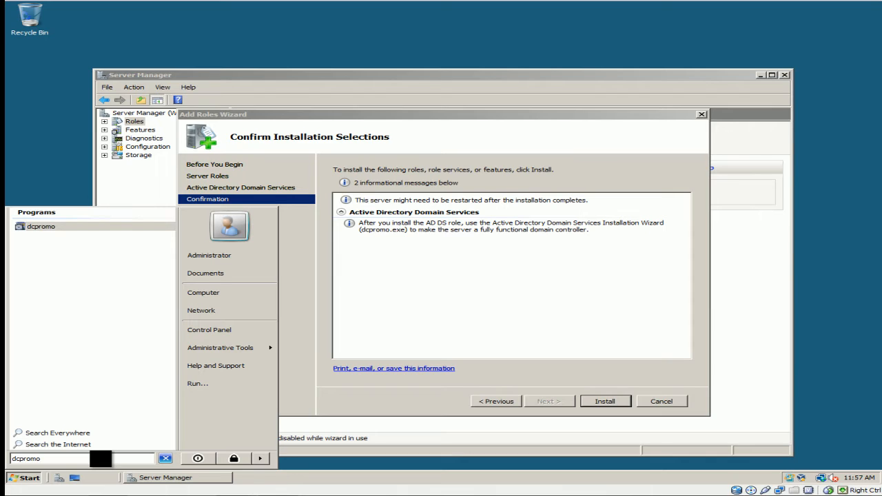
click(42, 228)
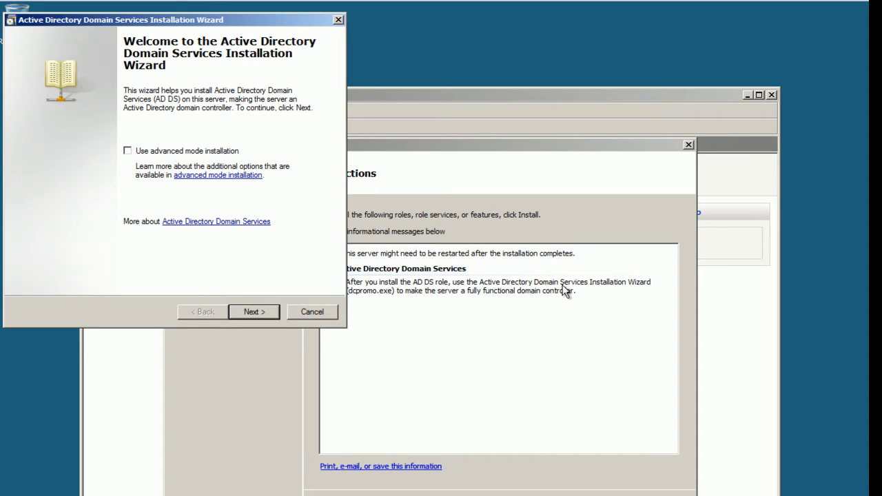
click(249, 312)
click(256, 315)
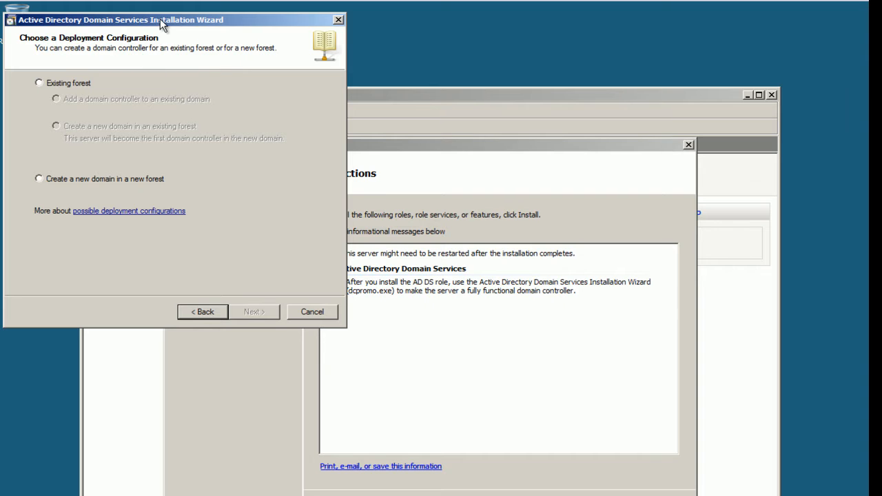
- Choose to create a new domain in a new forest as the deployment configuration
drag(162, 25, 341, 102)
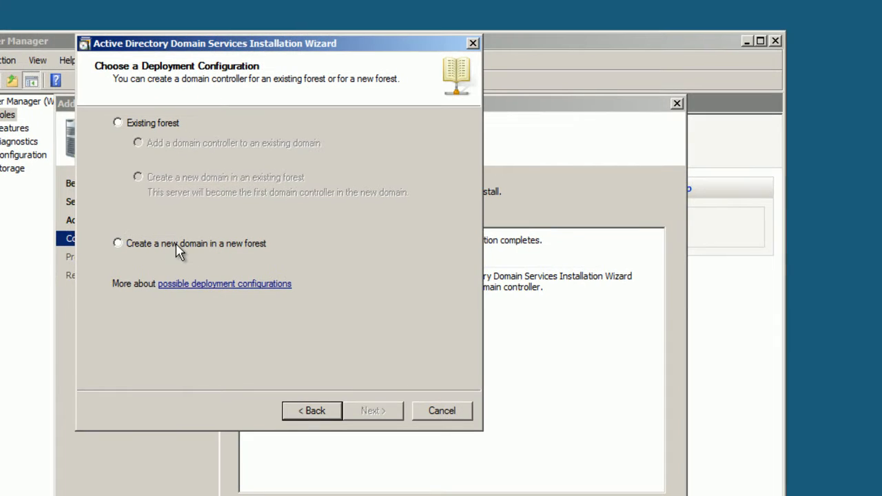
click(177, 252)
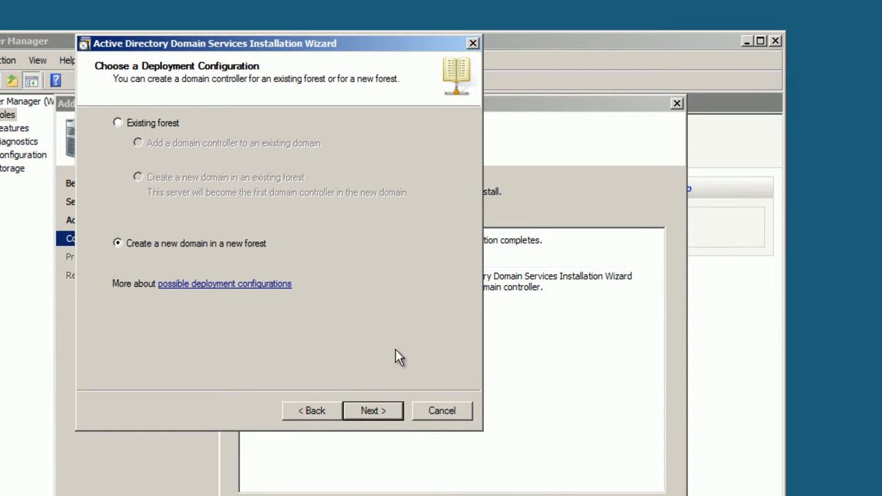
click(389, 416)
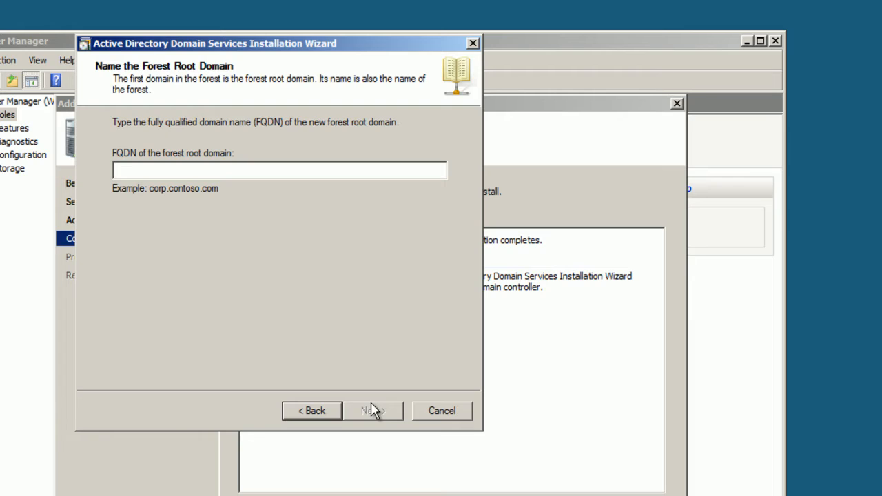
- Name the forest root domain GodIsGood.com and continue to the forest functional level
text(Go)
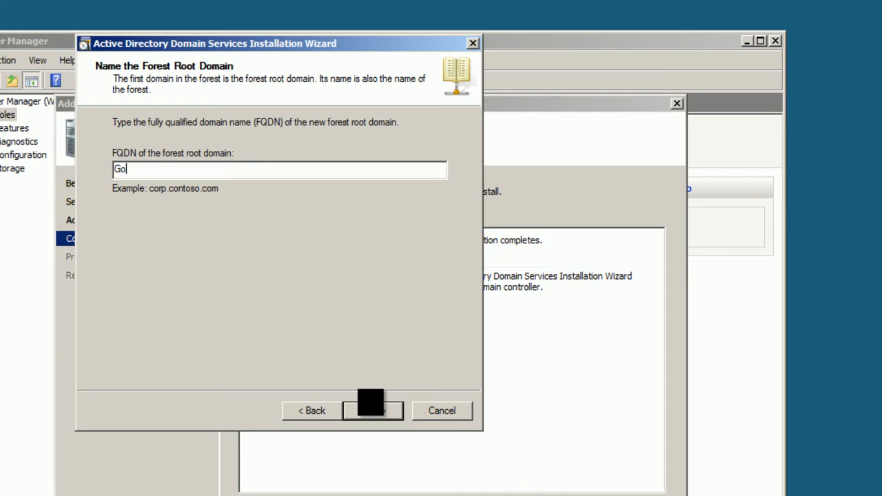
text(dIsGood)
key(BackSpace)
key(BackSpace)
key(BackSpace)
text(ood.com)
click(372, 417)
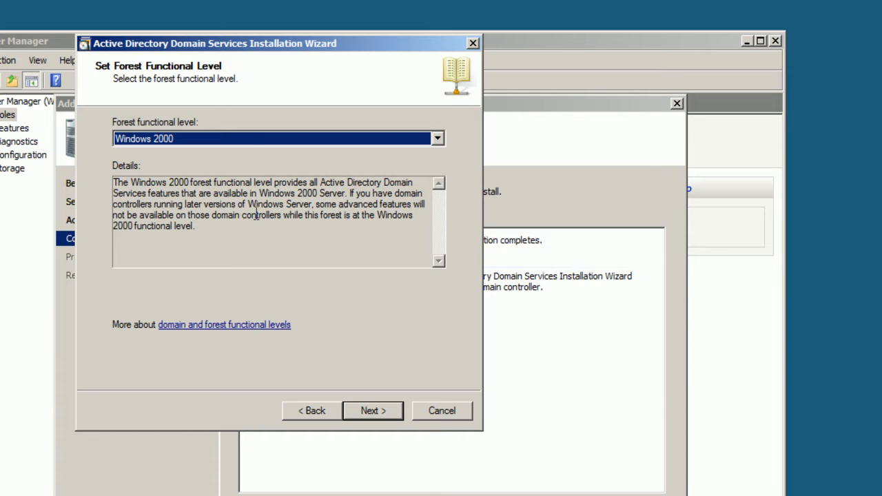
- Set the forest functional level to Windows Server 2008, and with DNS server kept, choose to assign static IP addresses to the network adapters
click(411, 140)
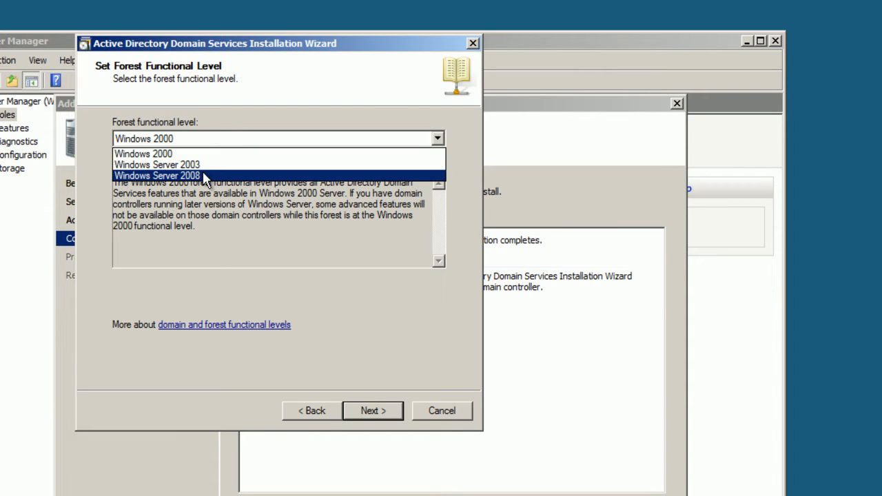
click(206, 178)
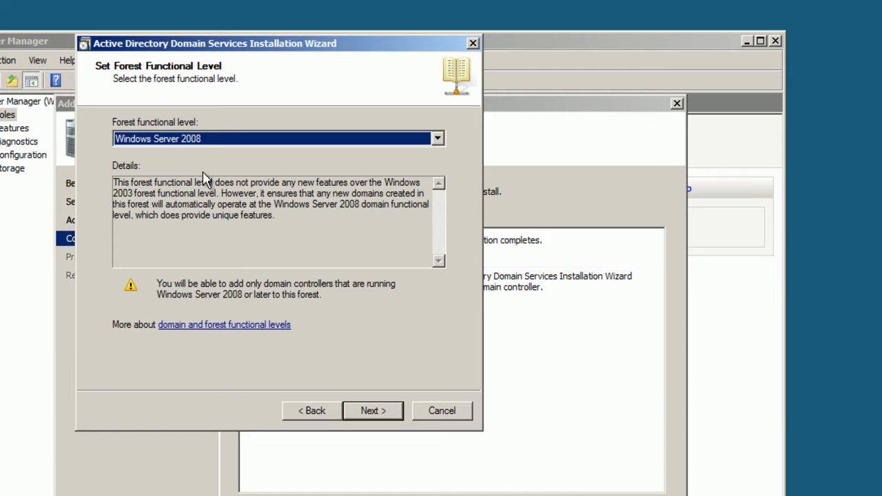
click(383, 416)
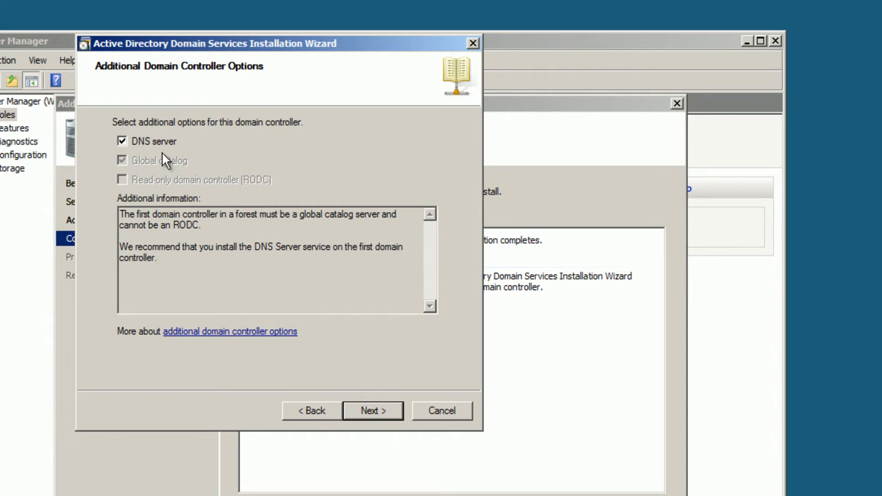
click(398, 412)
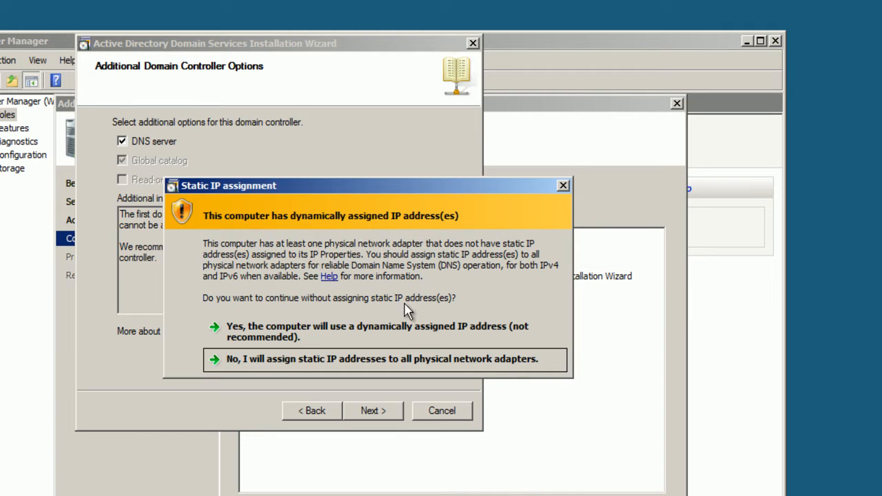
click(438, 368)
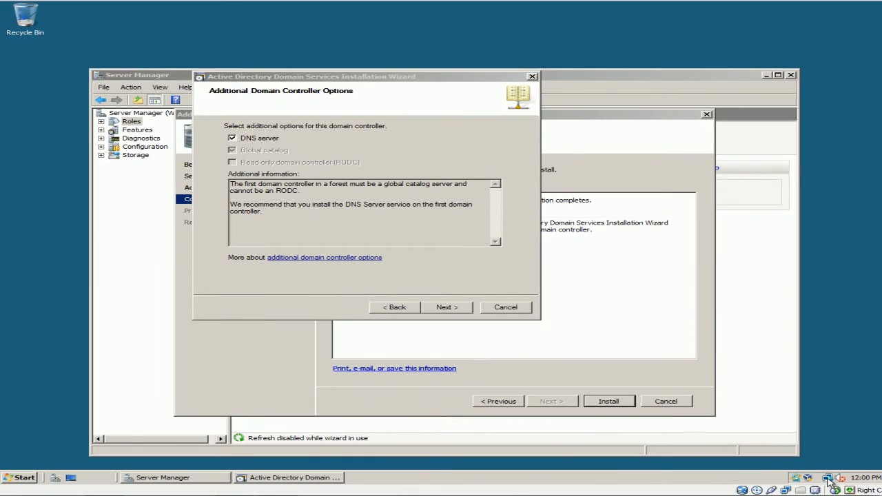
- Open the Local Area Connection's properties and disable Internet Protocol Version 6 (TCP/IPv6)
right_click(828, 475)
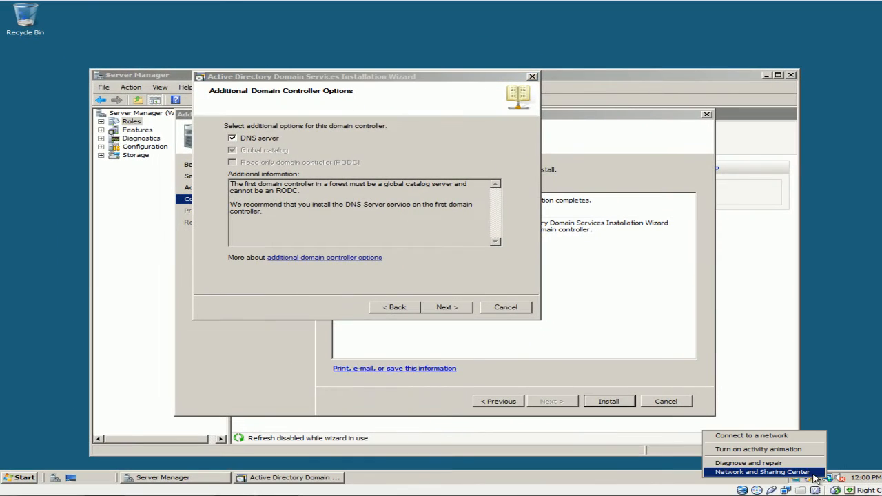
click(762, 472)
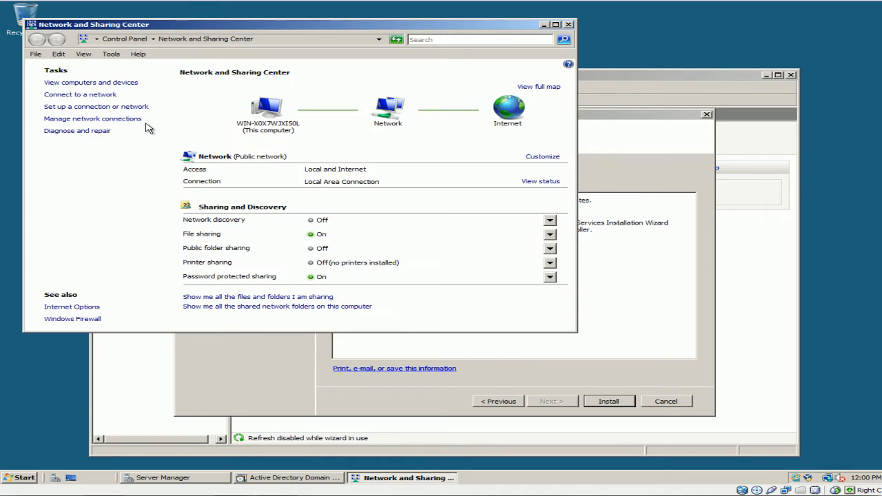
click(81, 118)
click(94, 123)
right_click(94, 124)
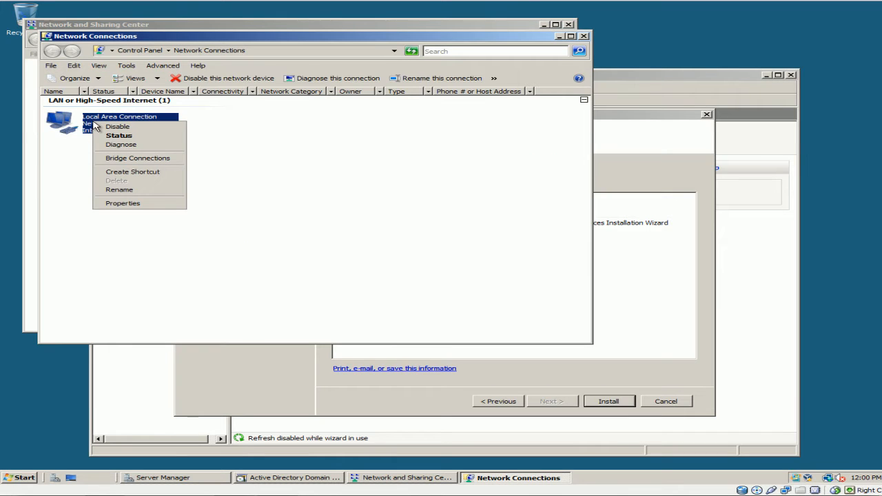
click(122, 203)
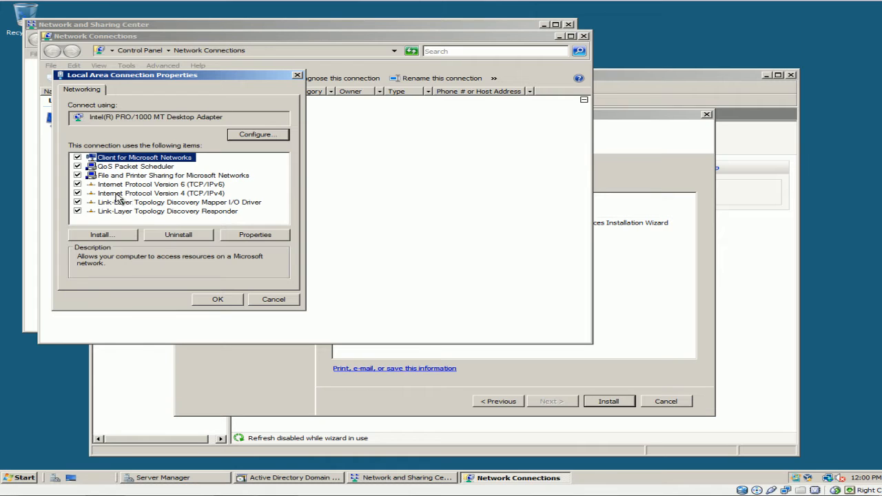
click(77, 185)
- Give the connection the static IPv4 address 192.168.1.1 with subnet mask 255.255.255.0 and default gateway 192.168.1.1
click(140, 193)
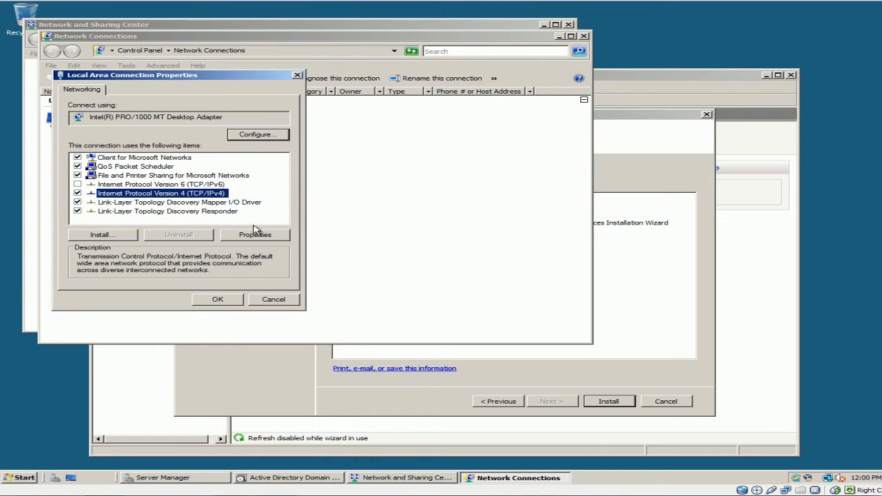
click(255, 235)
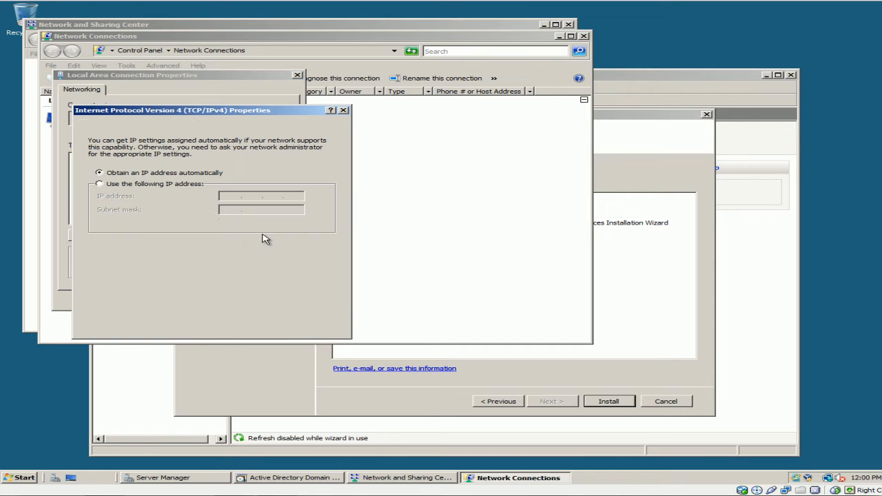
click(106, 184)
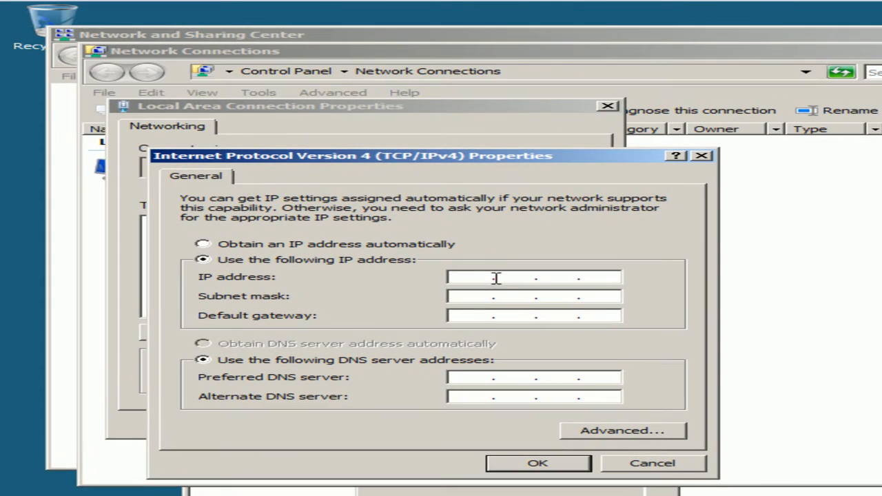
click(238, 197)
text(1)
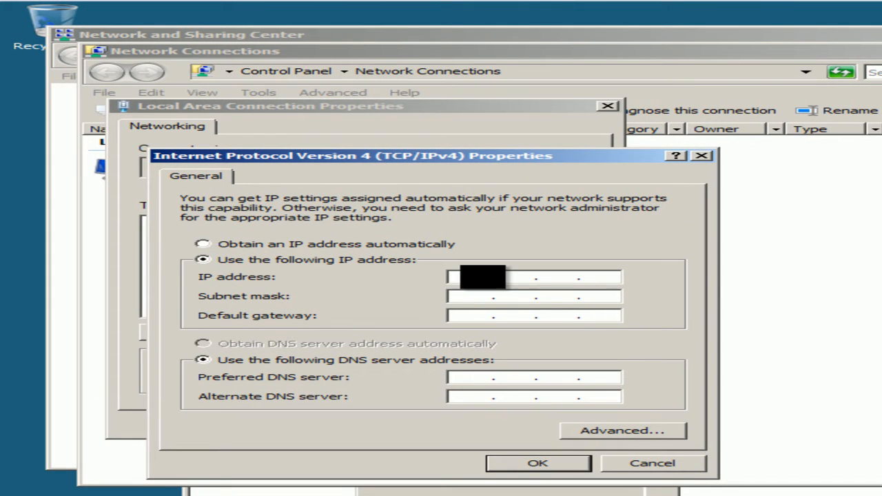
text(168 . 1 . 1)
click(466, 295)
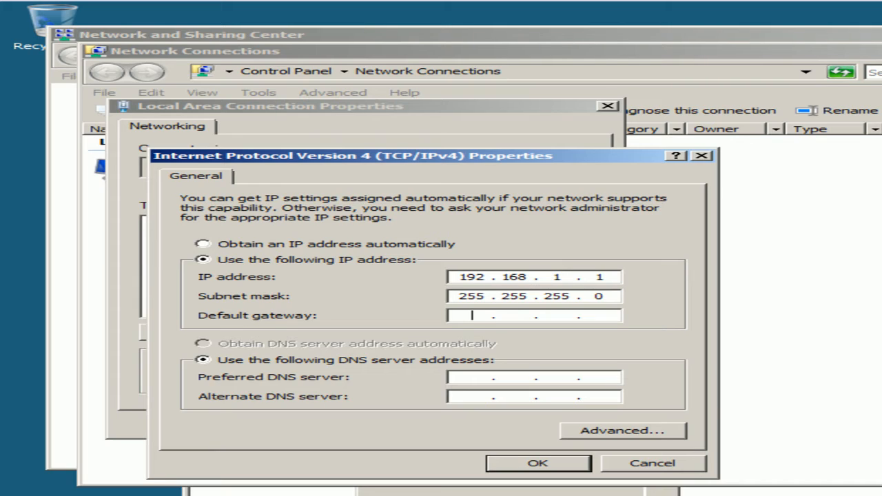
text(192 . 168 . 1 . 1)
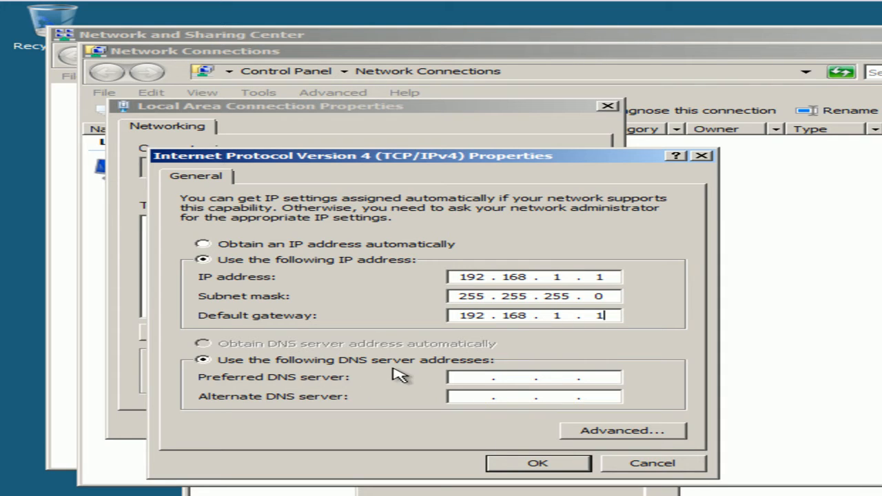
- Set the preferred DNS server to 127.0.0.1 and accept the IPv4 settings
click(471, 377)
text(12)
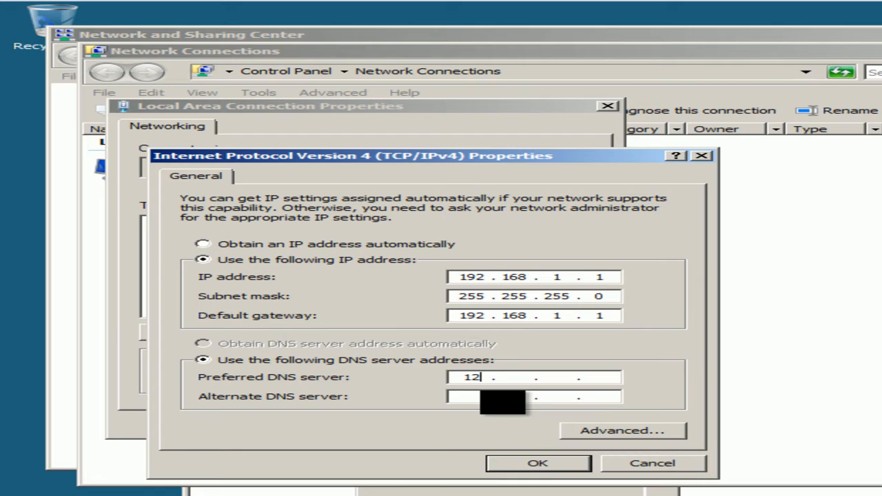
text(7 . 0 . 01)
key(BackSpace)
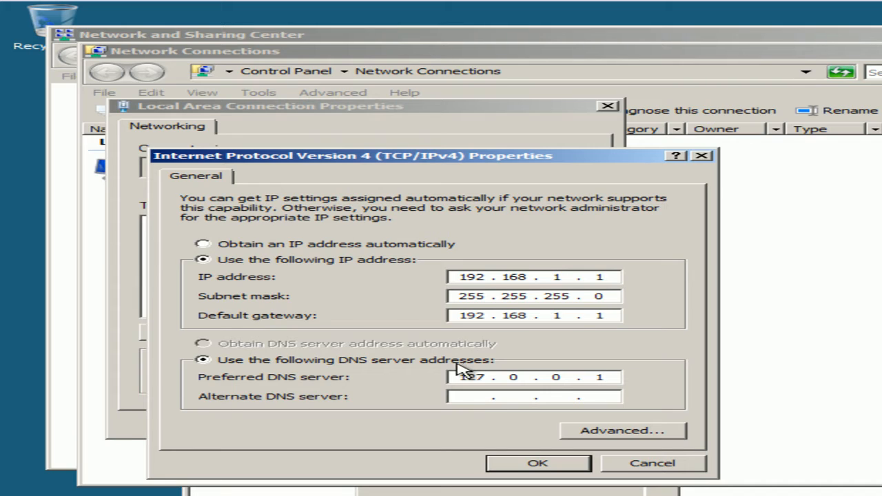
click(634, 374)
click(527, 472)
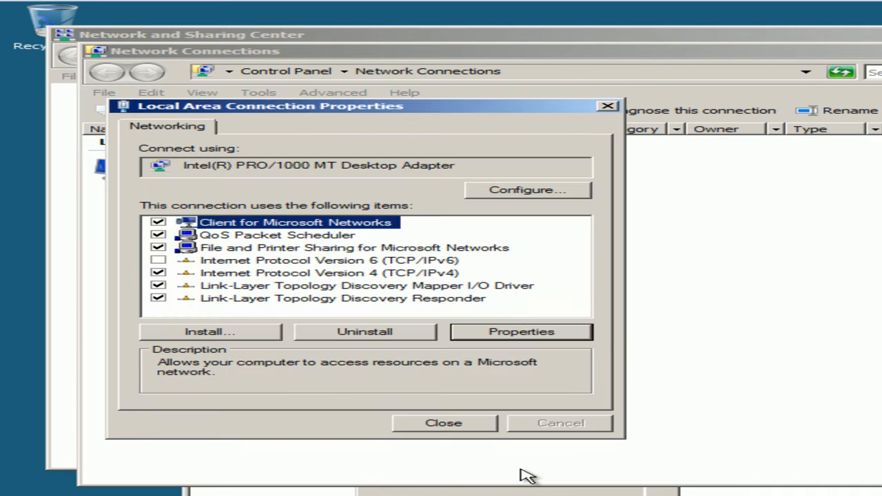
- Close the Local Area Connection properties and the open network windows, and return to the Active Directory Domain Services Installation Wizard
click(445, 423)
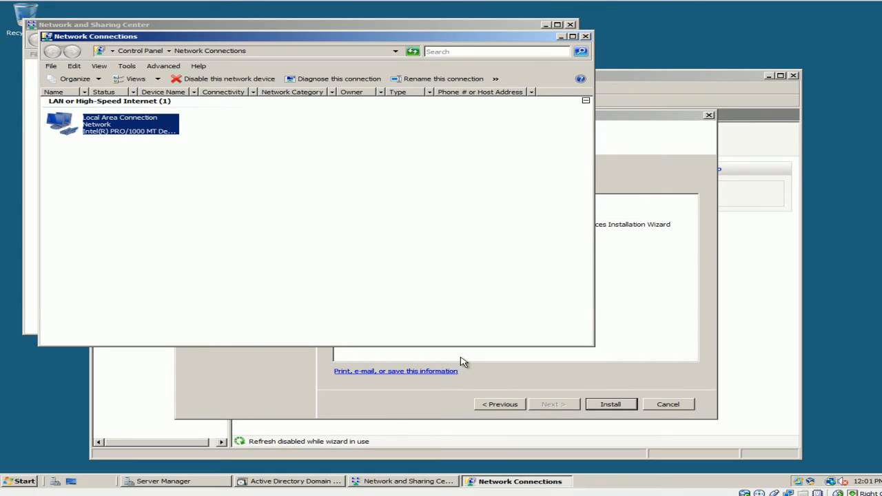
click(462, 362)
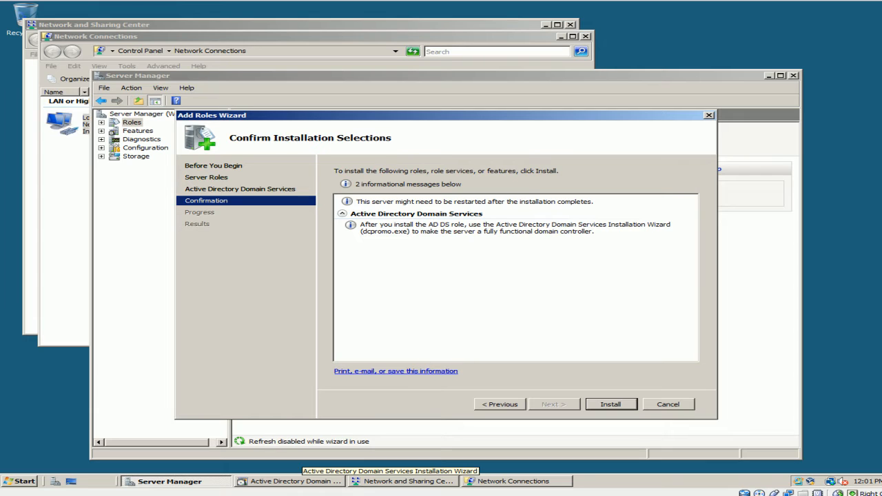
click(441, 481)
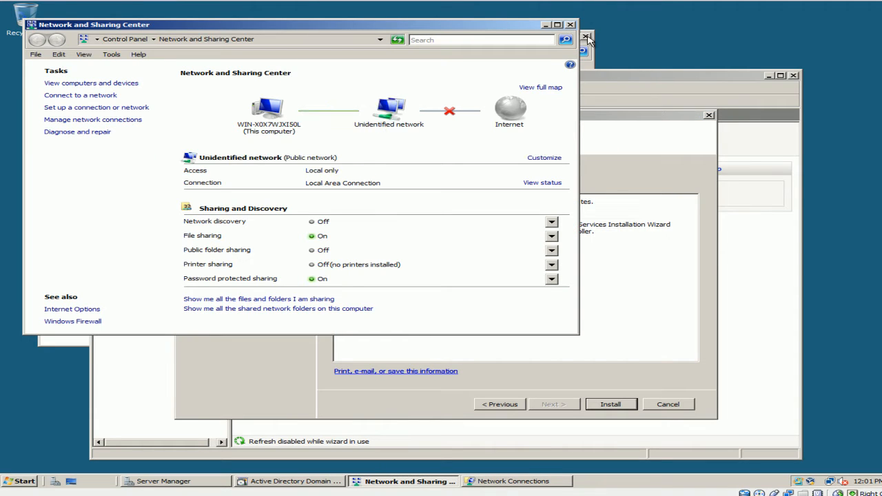
click(571, 25)
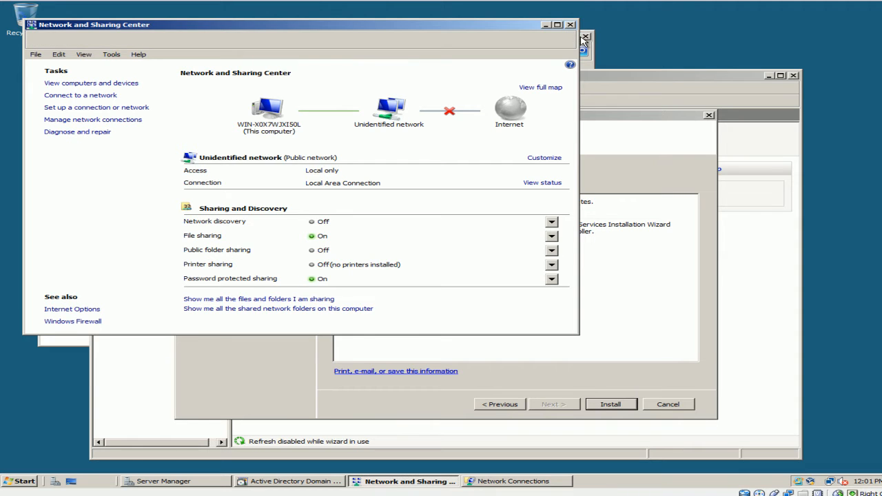
click(585, 37)
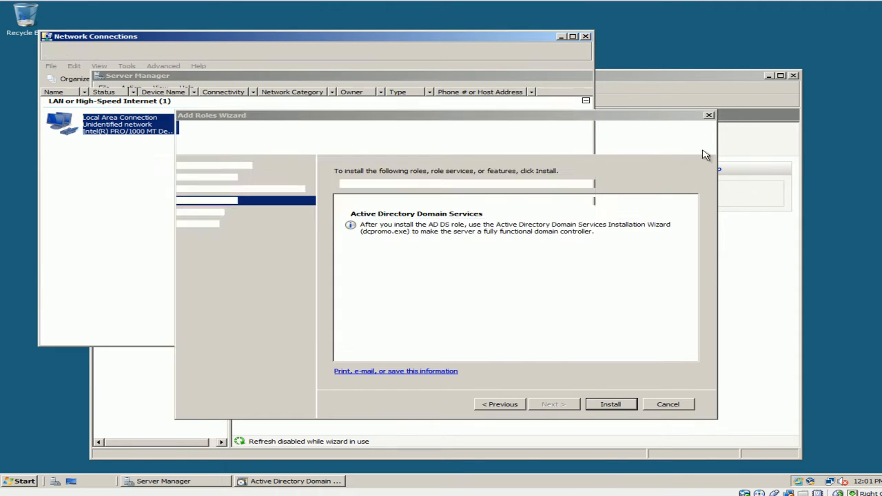
click(288, 482)
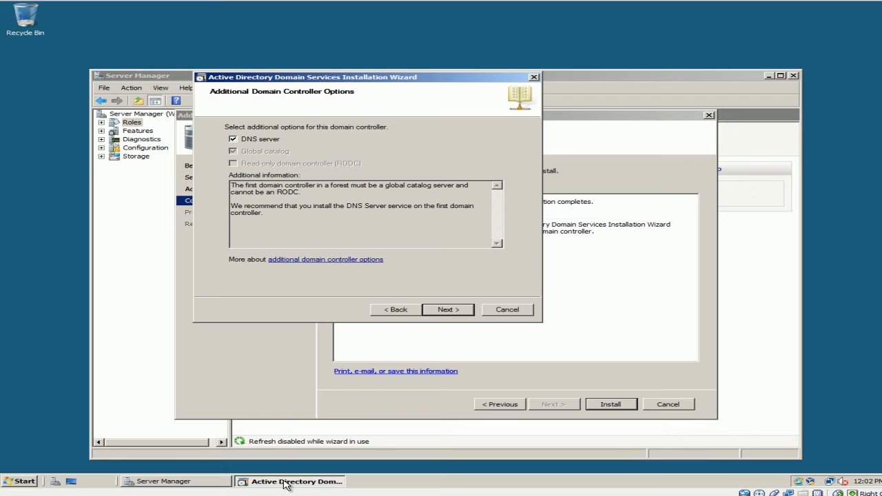
- Continue with DNS server selected despite the missing delegation, and accept the default database, log file and SYSVOL folders
click(461, 311)
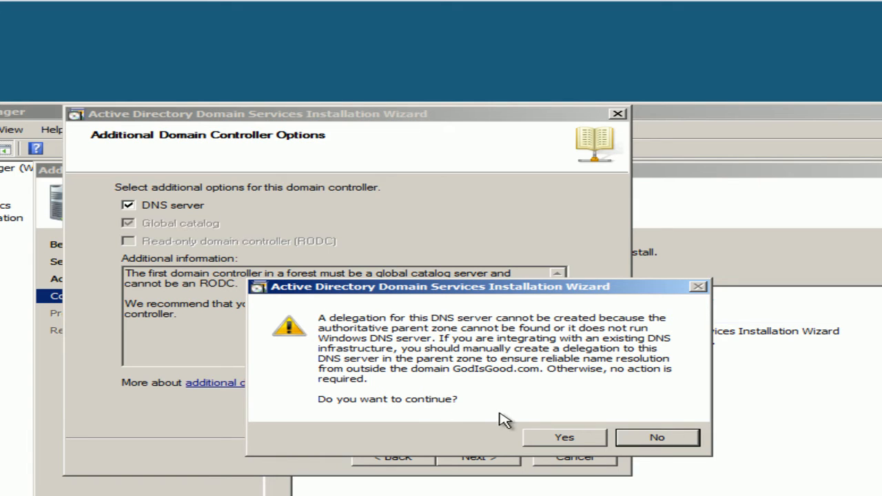
click(556, 441)
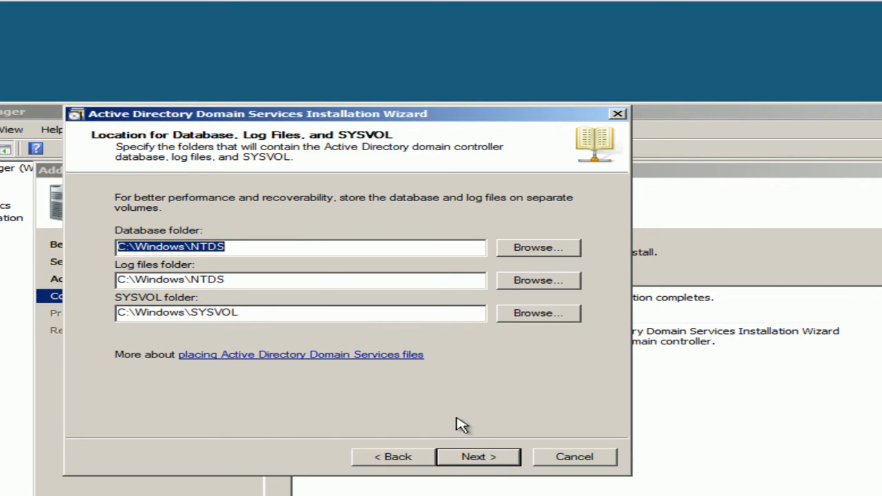
click(478, 457)
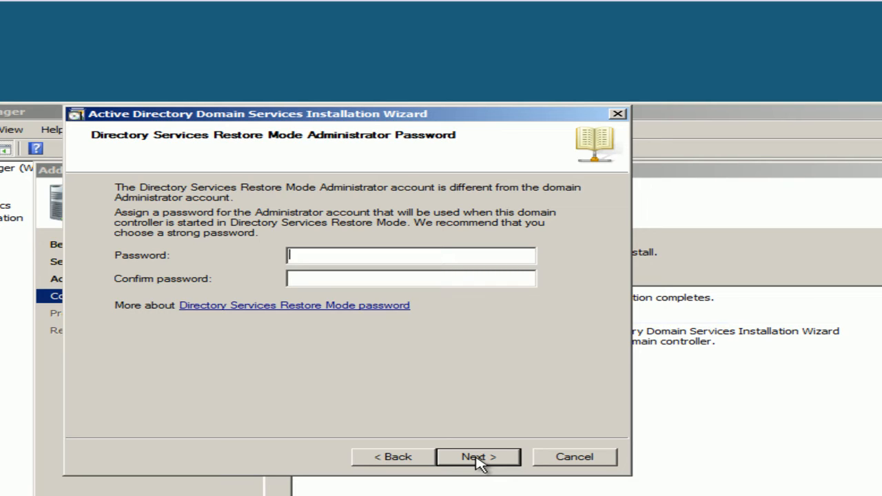
- Enter and confirm the Directory Services Restore Mode administrator password, and proceed to the summary
text(*****)
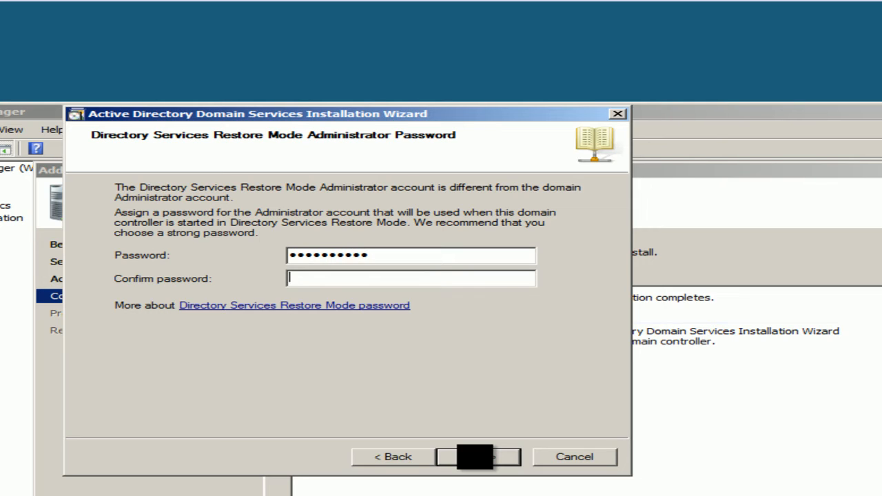
text(***********)
click(499, 461)
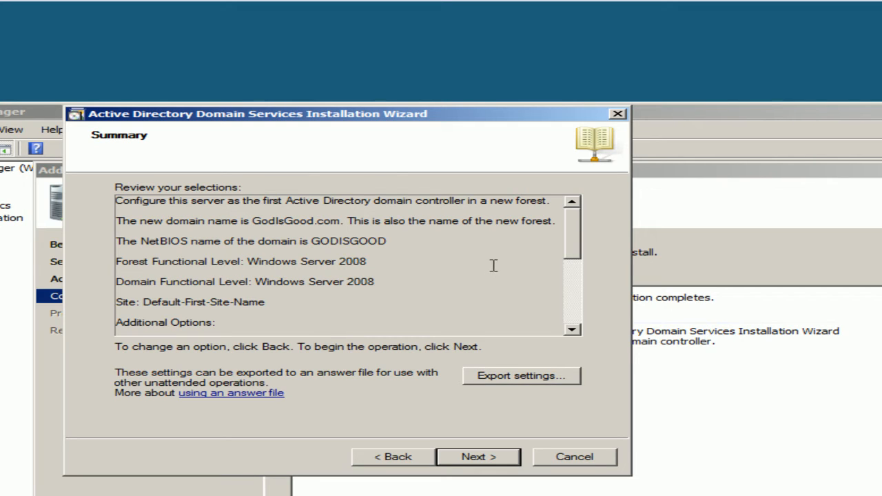
- Export the wizard settings to a text answer file named Godisgood in the Documents folder
click(554, 380)
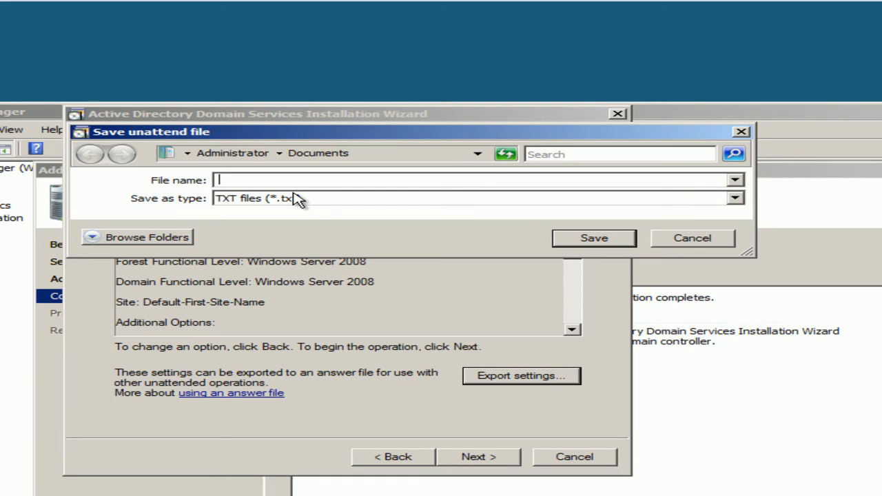
text(Godisgood)
click(571, 238)
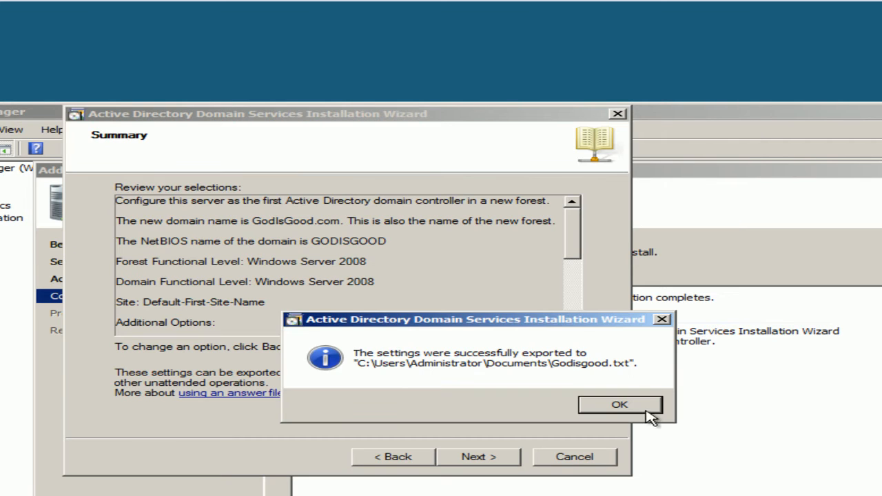
click(624, 406)
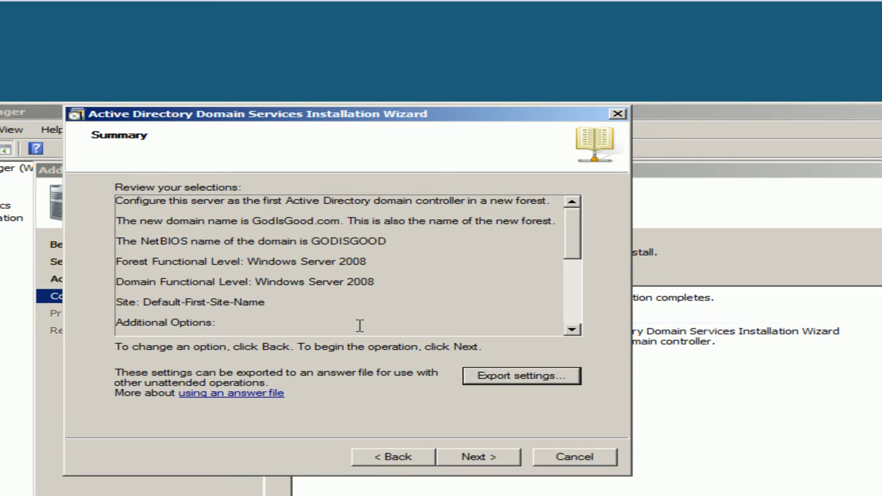
- Run the domain services installation, finish the wizard and restart the server immediately
click(482, 458)
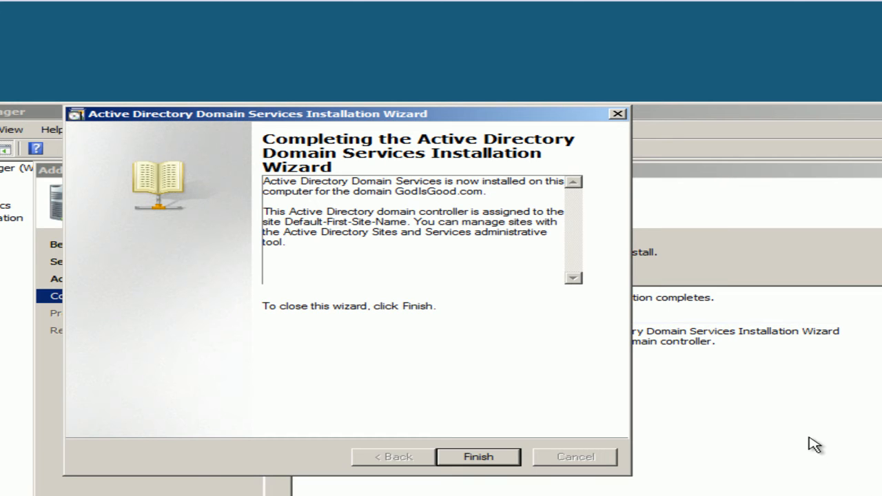
click(479, 457)
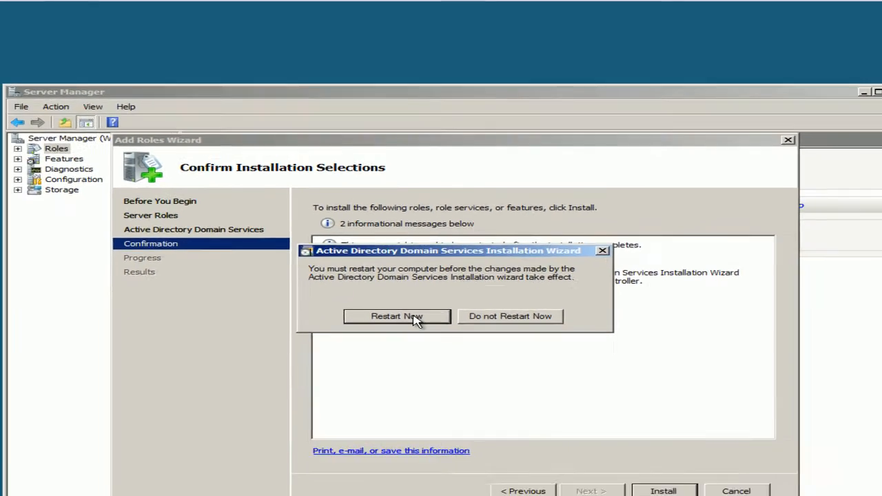
click(416, 318)
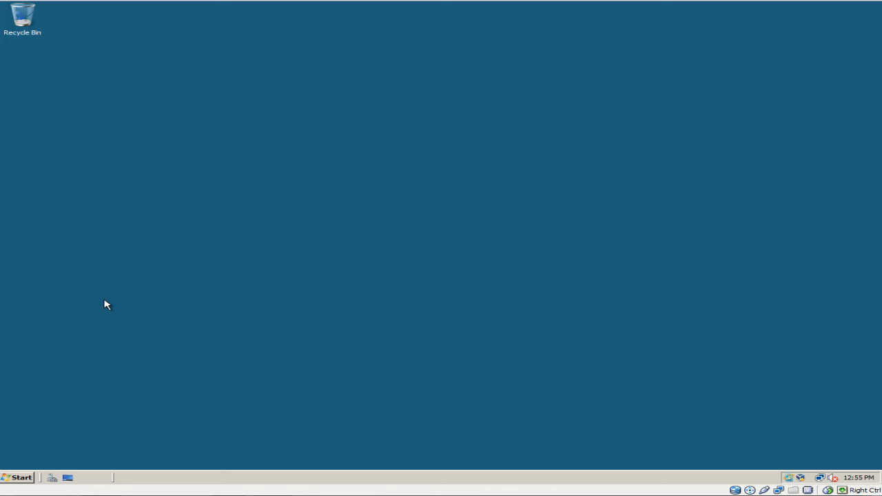
- Open Server Manager and expand the DNS Server role down to this server's lookup zone folders
click(54, 480)
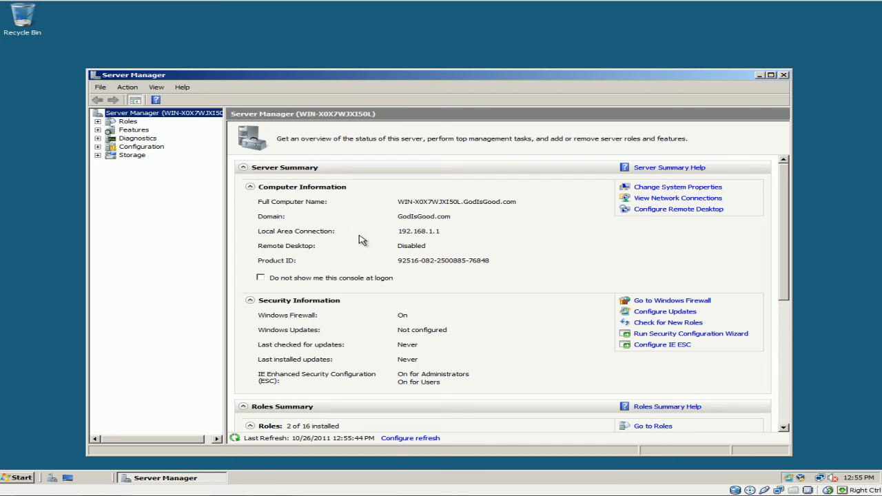
click(97, 122)
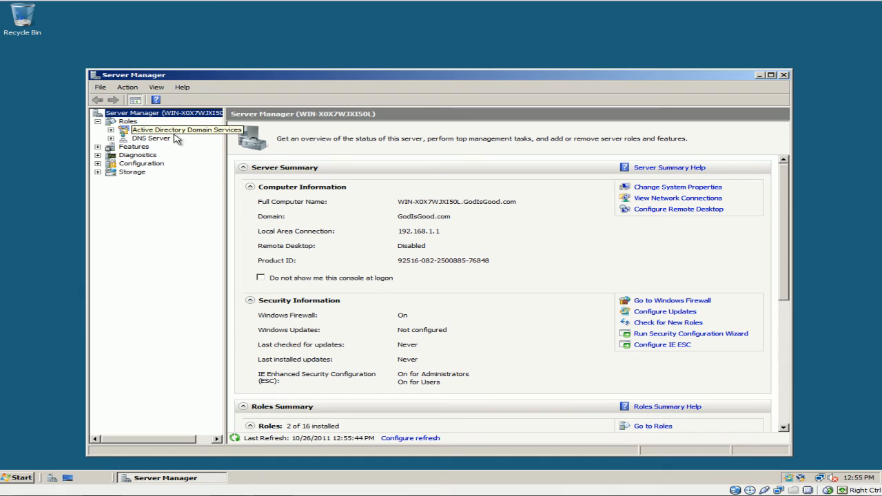
click(110, 139)
click(123, 147)
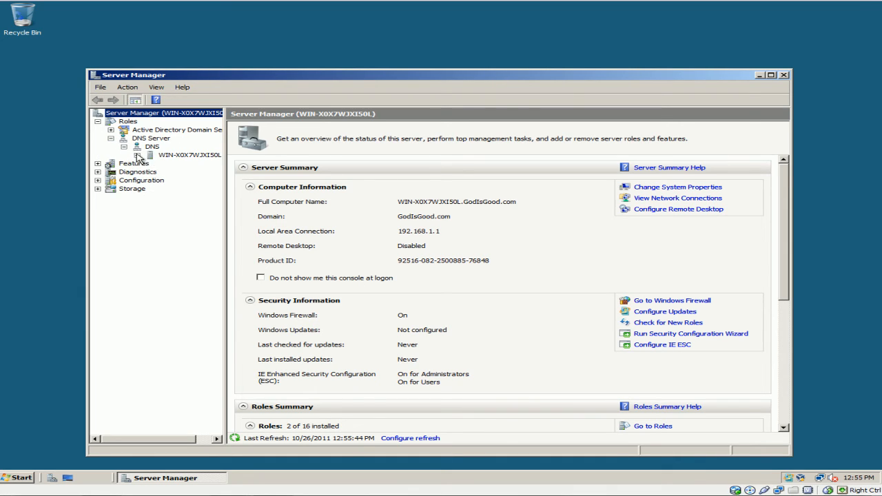
click(137, 155)
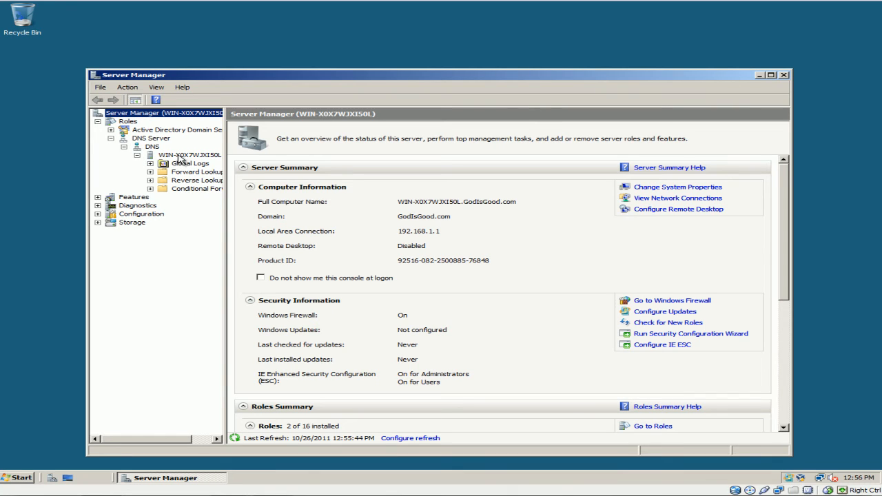
- Examine the forward and reverse lookup zones on the DNS server, including the records in the GodIsGood.com zone
click(196, 173)
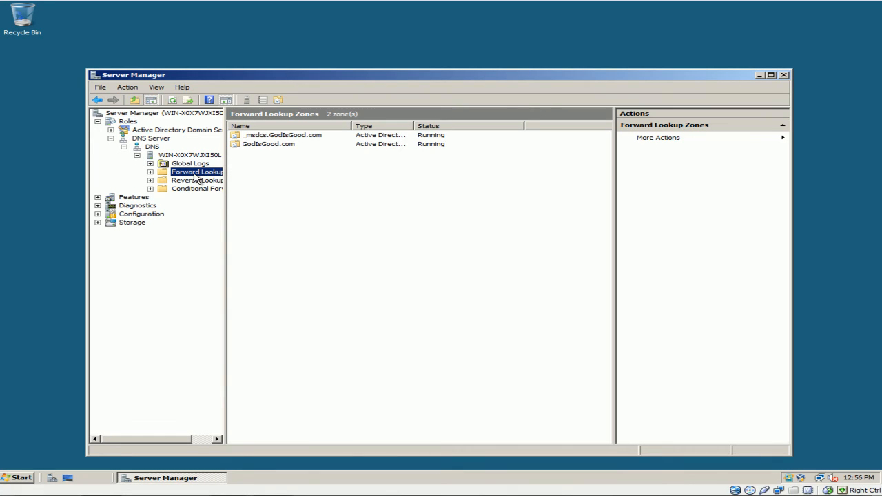
click(198, 180)
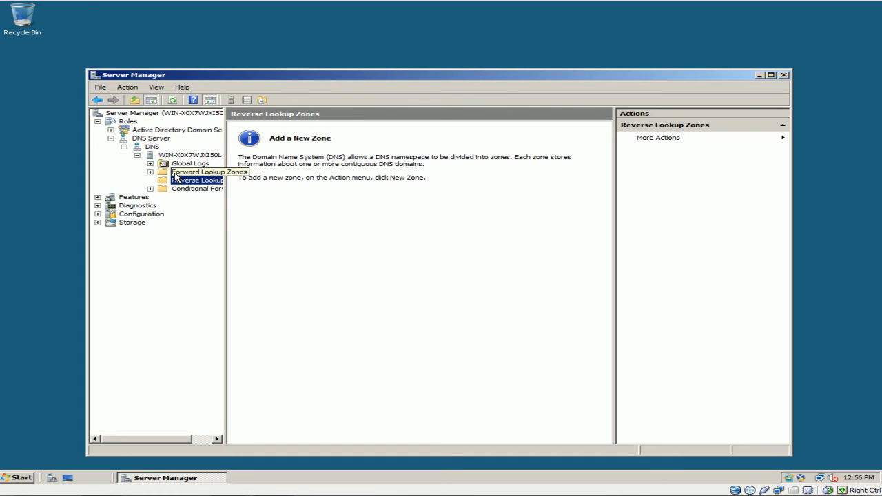
click(175, 174)
click(177, 180)
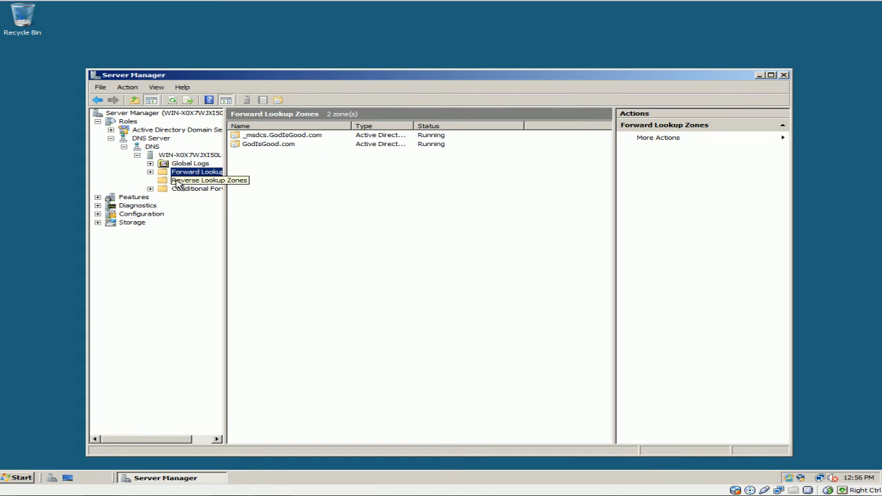
click(177, 173)
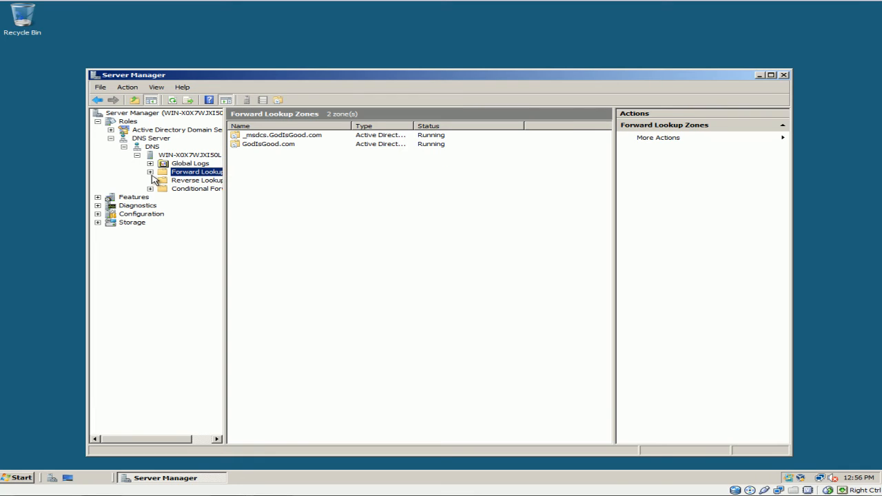
click(150, 172)
double_click(166, 189)
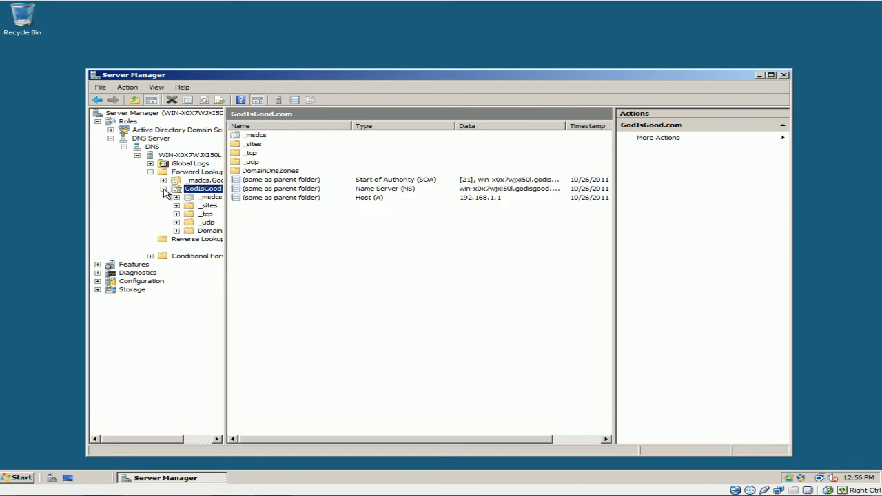
click(150, 172)
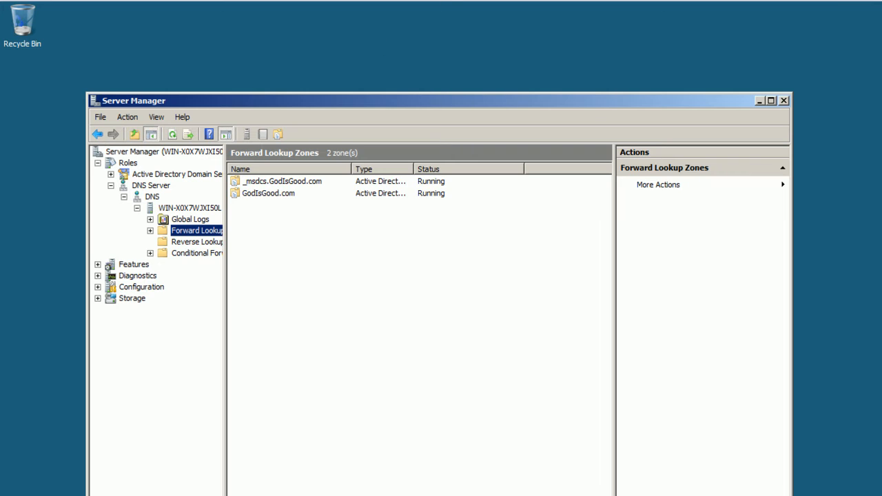
- Start a new IPv4 reverse lookup zone as a primary zone stored in Active Directory, replicated to all DNS servers in the GodIsGood.com domain
click(201, 245)
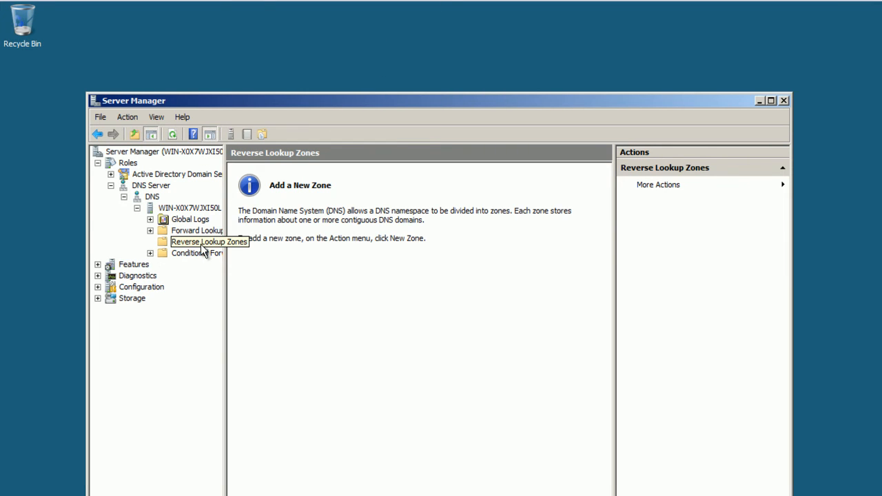
right_click(201, 246)
click(212, 249)
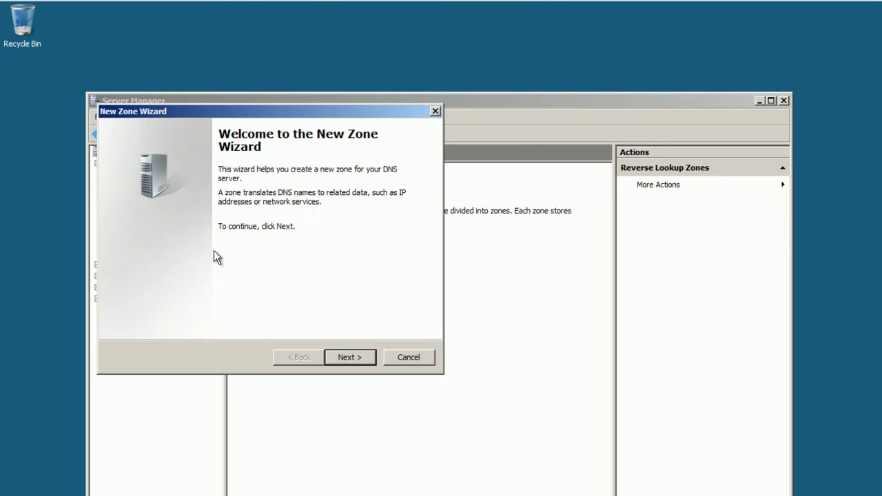
click(343, 359)
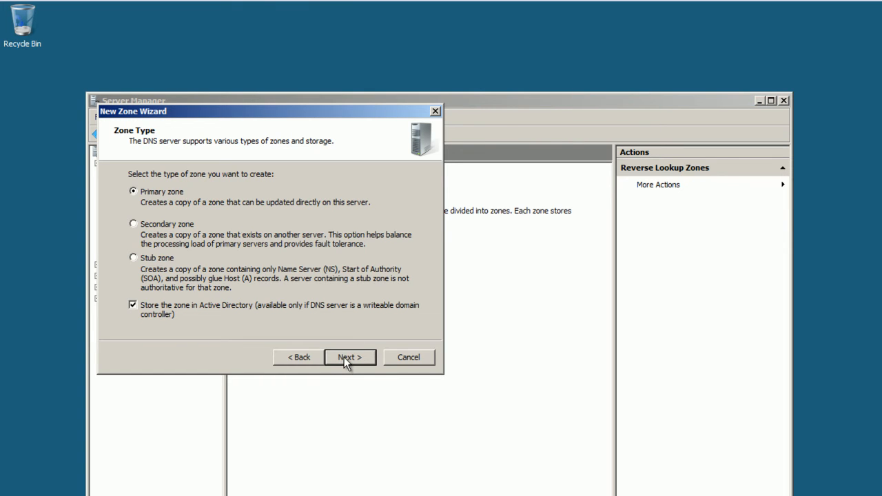
click(345, 357)
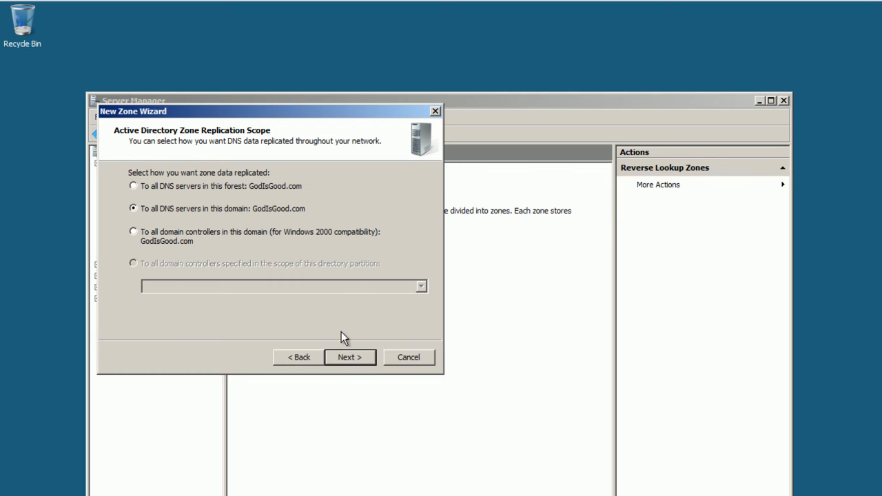
click(359, 360)
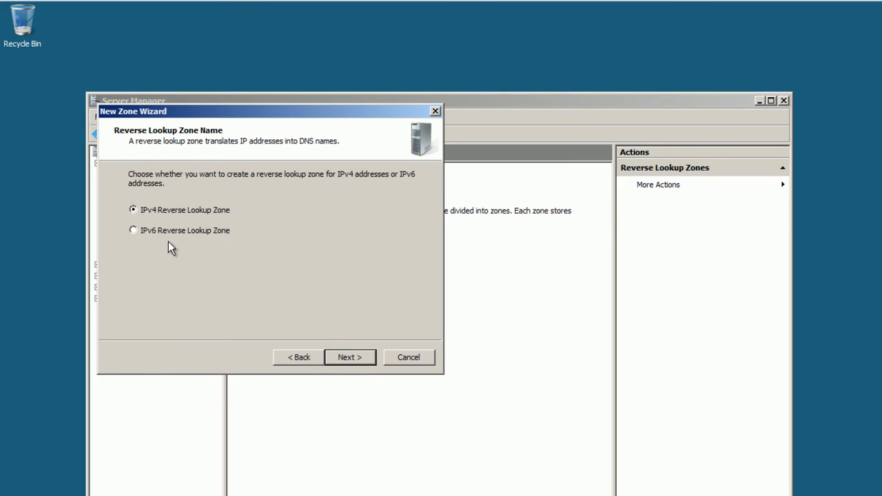
click(341, 357)
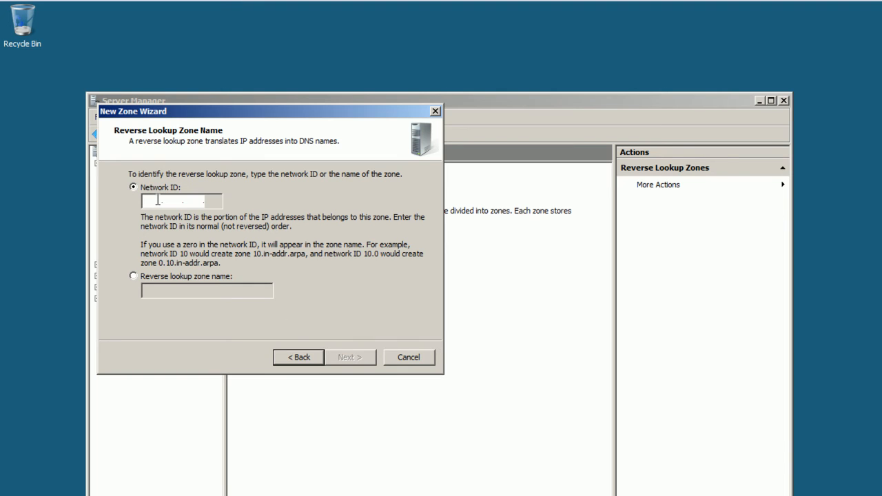
text(19)
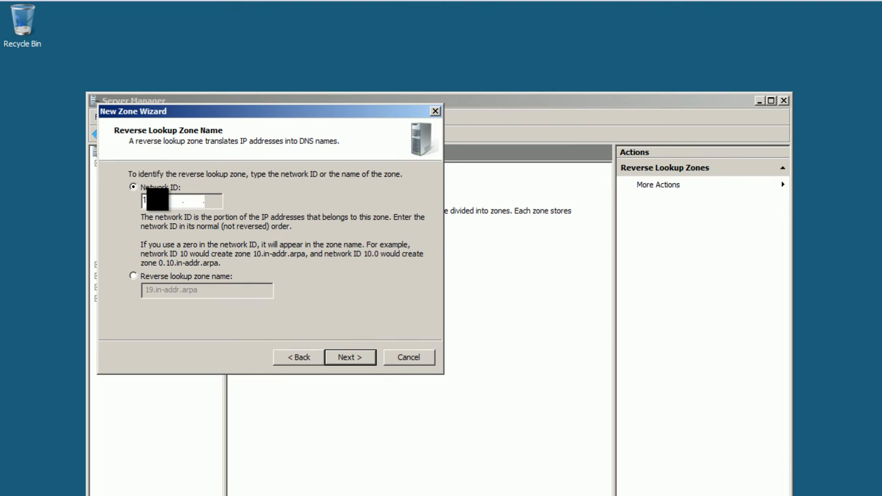
text(21)
key(BackSpace)
key(BackSpace)
key(BackSpace)
key(BackSpace)
key(BackSpace)
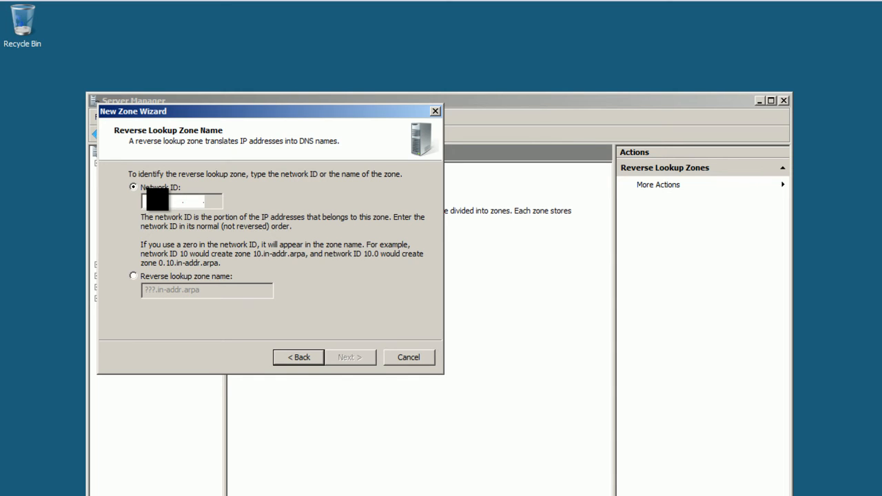
- Set the reverse lookup zone's network ID to 192.168.1, allow both nonsecure and secure dynamic updates, and finish creating the zone
text(192.)
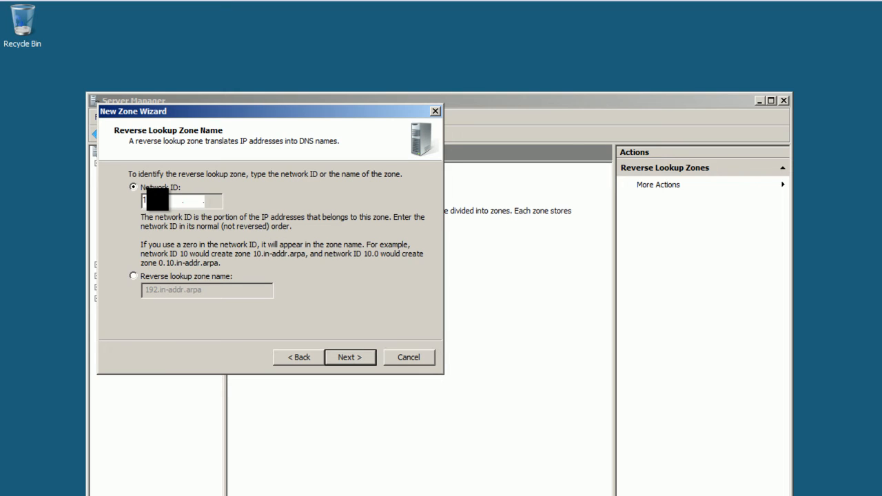
text(168.1.)
key(Return)
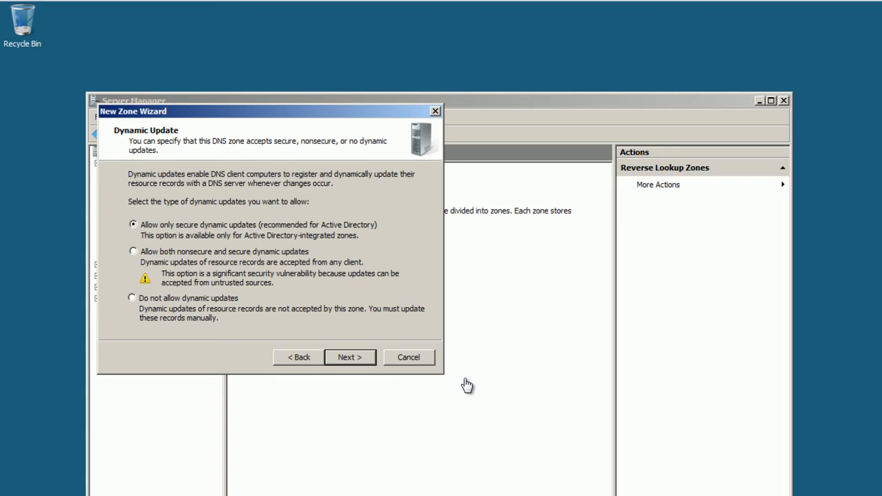
key(Down)
key(Return)
key(Return)
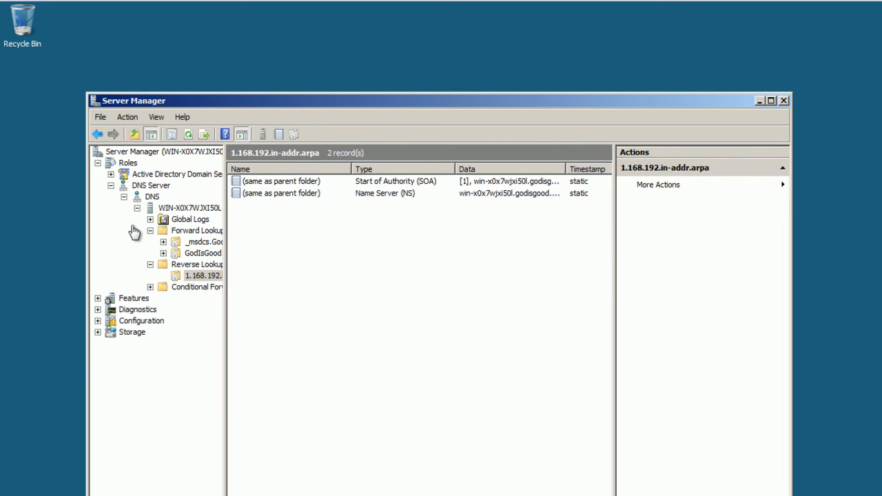
- Enable updating the associated pointer (PTR) record for the win-x0x7wjxi50l host record in the GodIsGood.com forward lookup zone
click(150, 230)
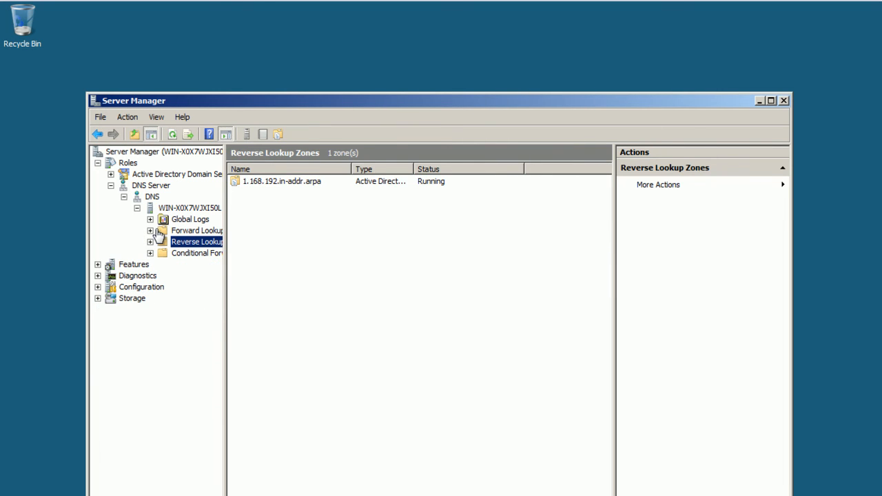
click(154, 231)
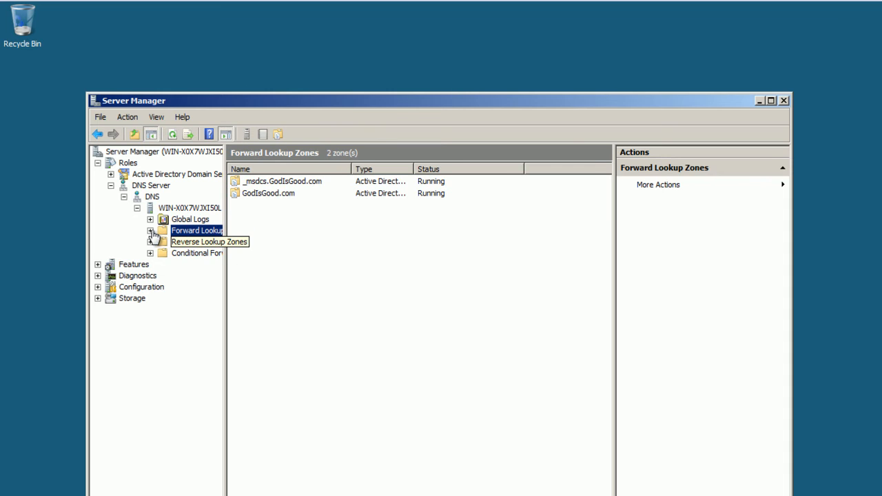
click(150, 230)
click(152, 251)
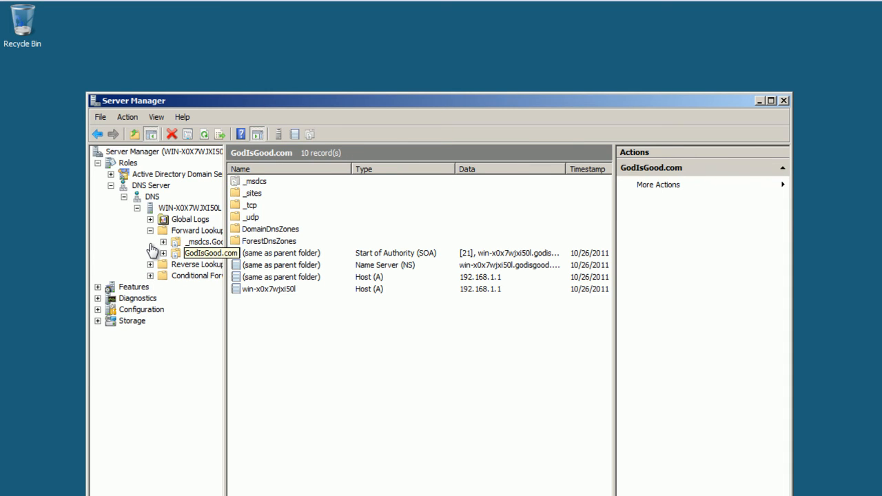
right_click(273, 291)
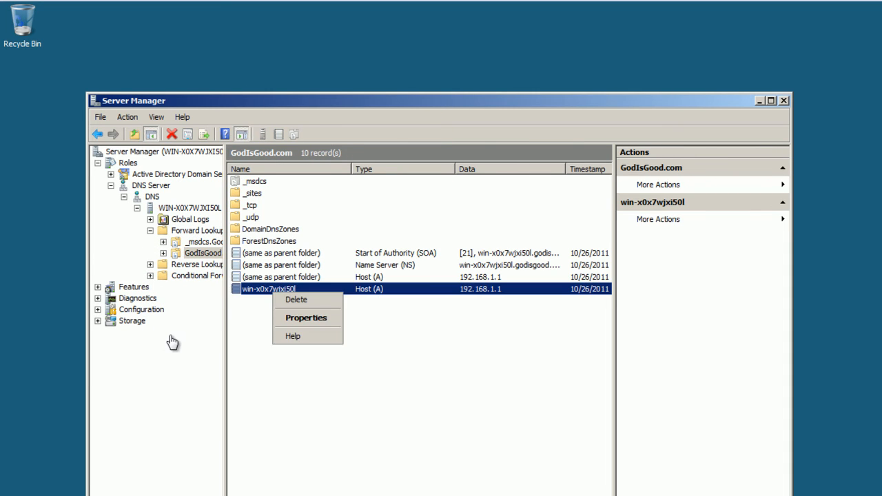
click(307, 318)
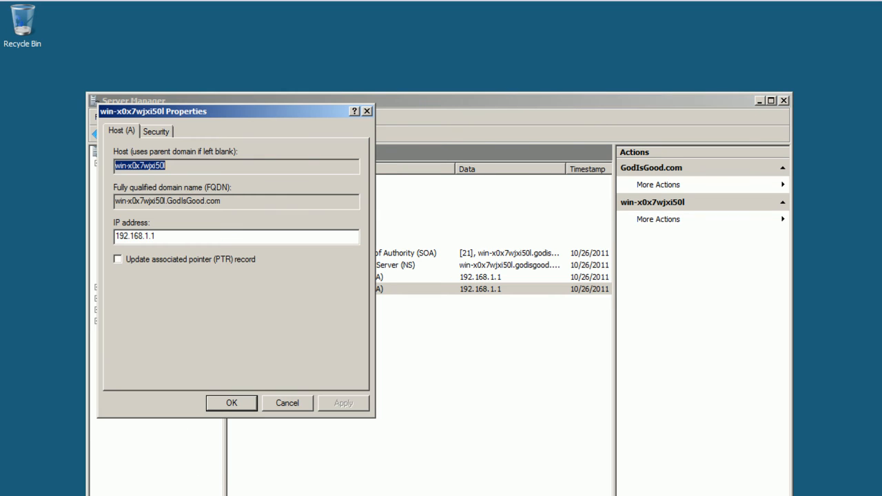
drag(234, 111, 408, 222)
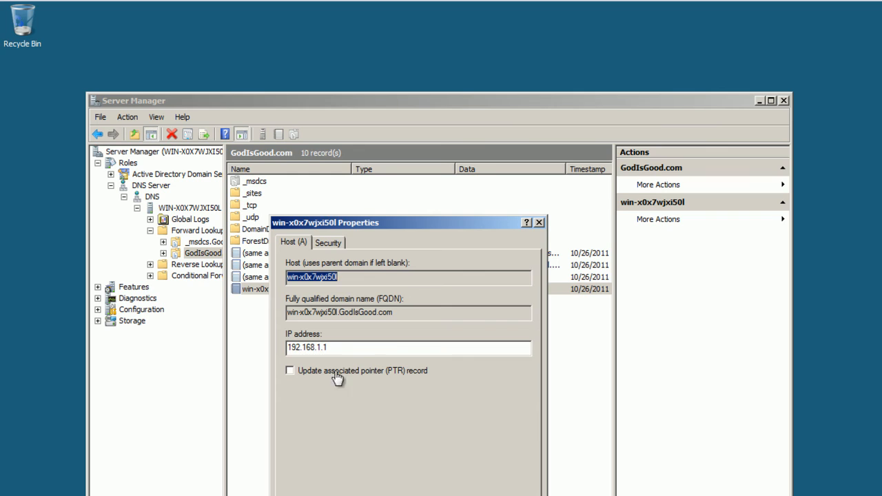
click(417, 370)
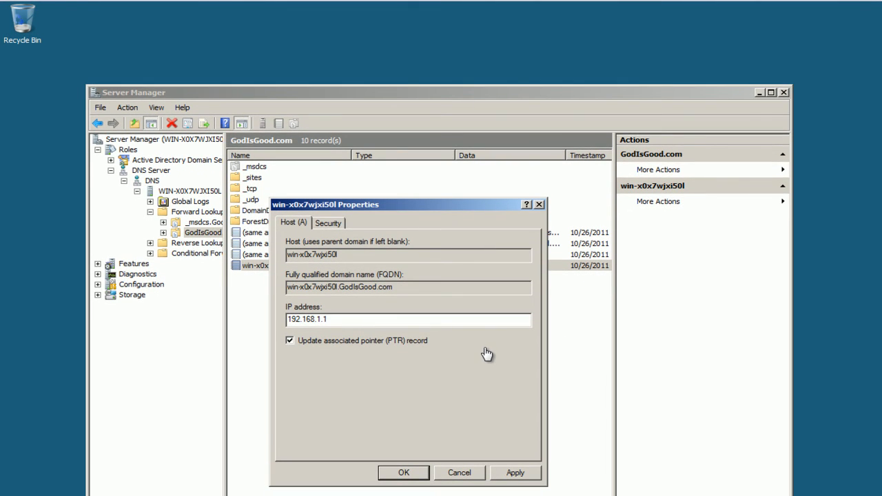
click(515, 472)
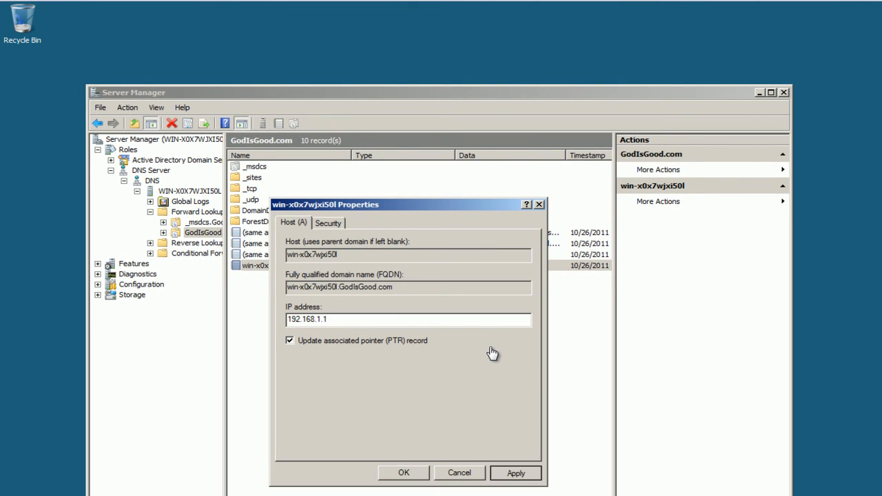
click(403, 473)
- Check the 1.168.192.in-addr.arpa reverse lookup zone for the server's pointer record
click(196, 244)
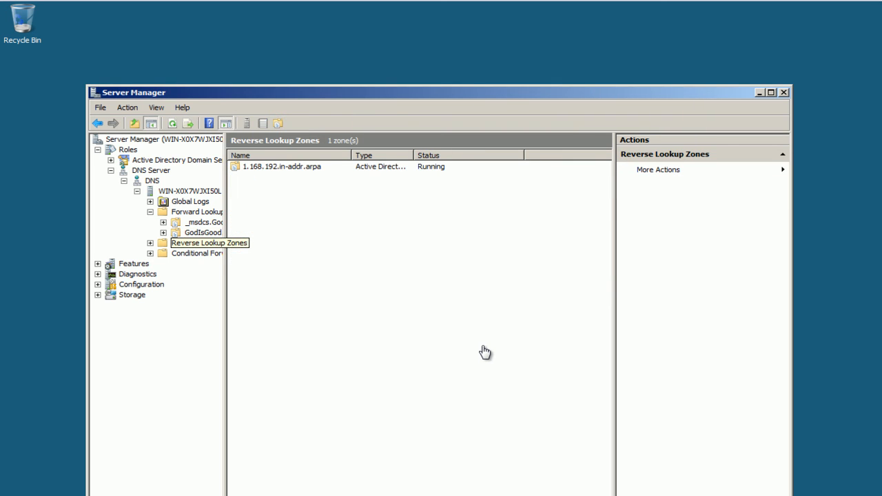
click(150, 244)
key(Down)
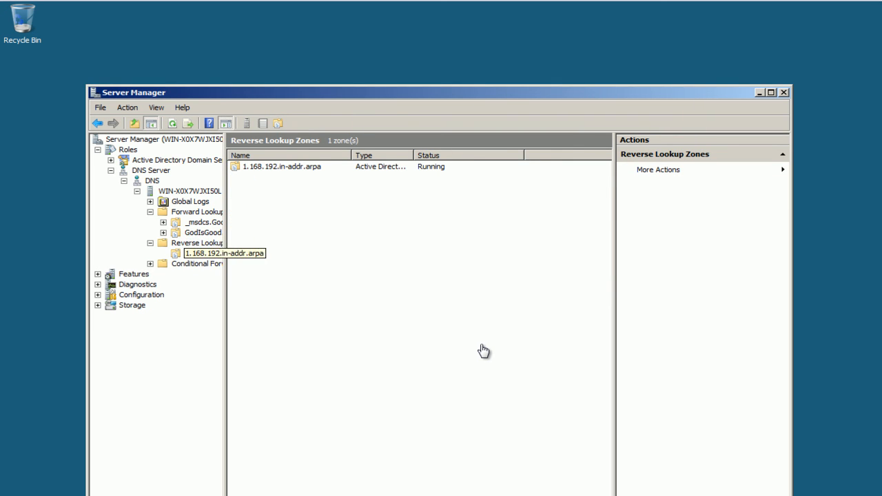
key(Tab)
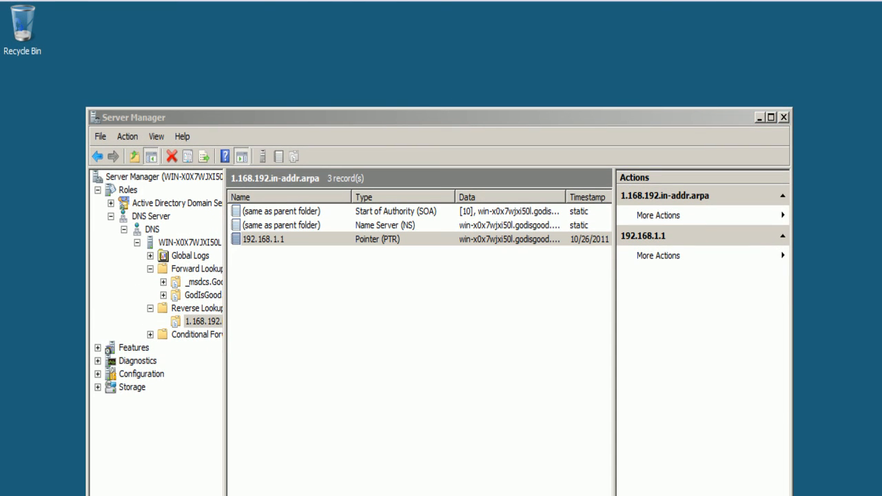
- Open Command Prompt, start nslookup and perform a reverse lookup of 192.168.1.1
key(super)
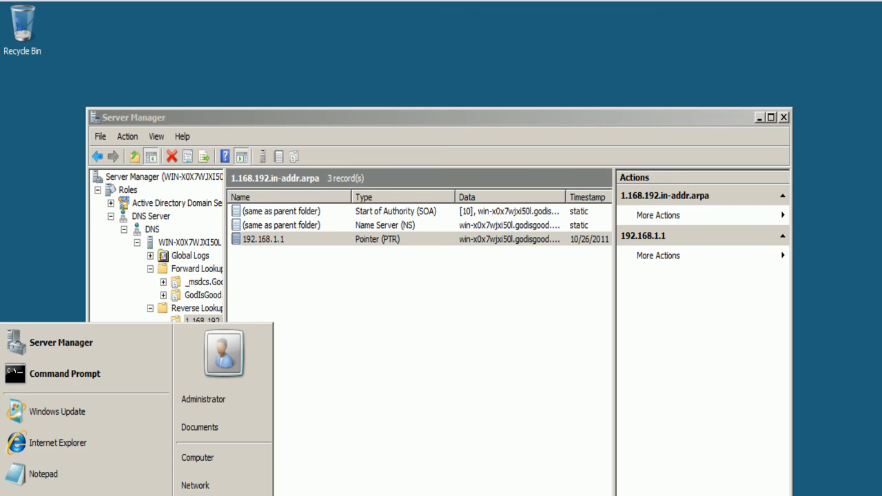
click(65, 373)
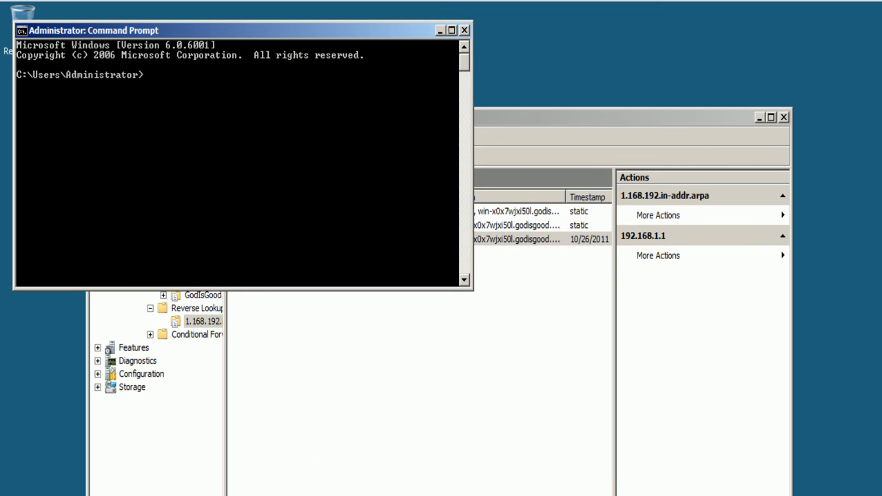
text(nslookup)
key(Return)
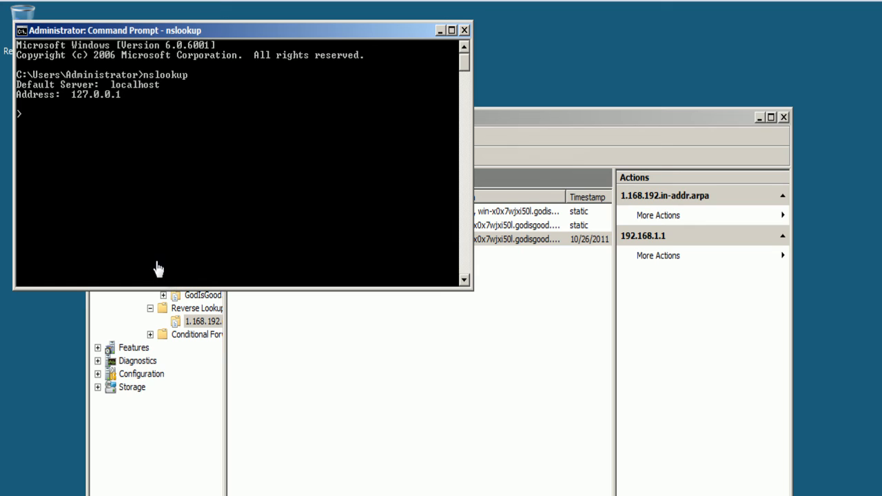
text(192.168.1.1)
key(Return)
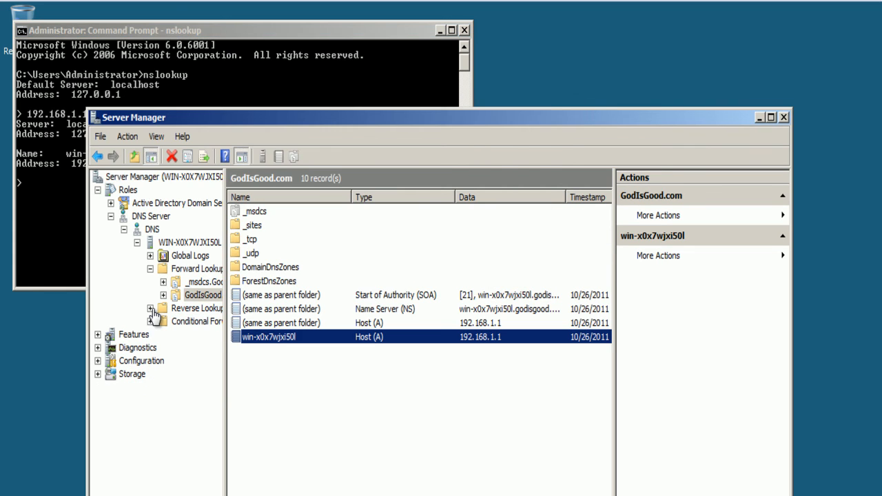
- Return to Server Manager and copy the host name from the win-x0x7wjxi50l host record's properties
key(alt+Tab)
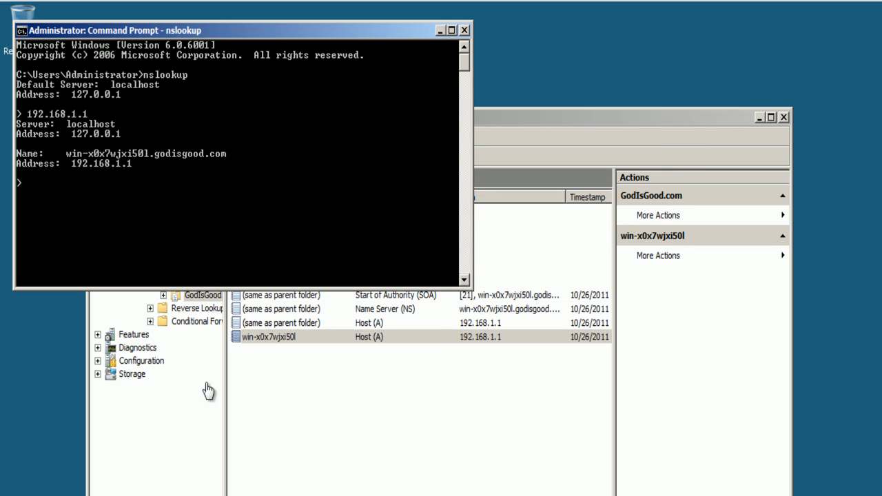
key(alt+Tab)
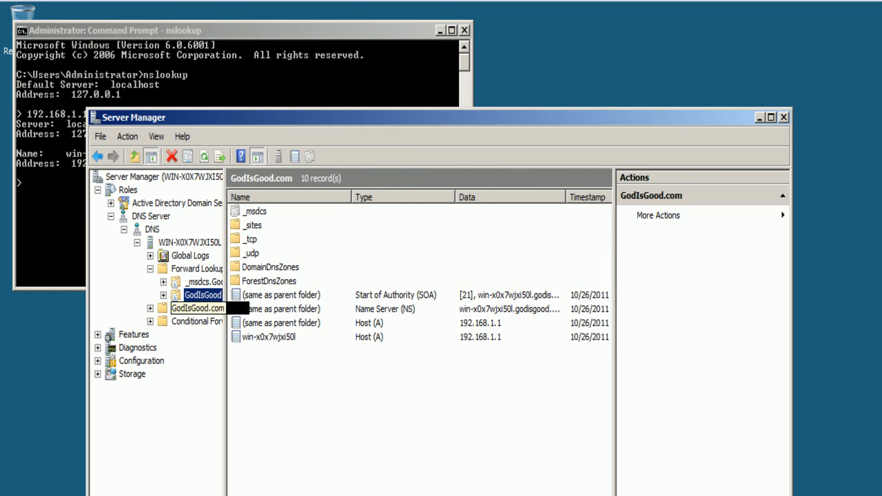
right_click(261, 337)
click(294, 365)
key(ctrl+c)
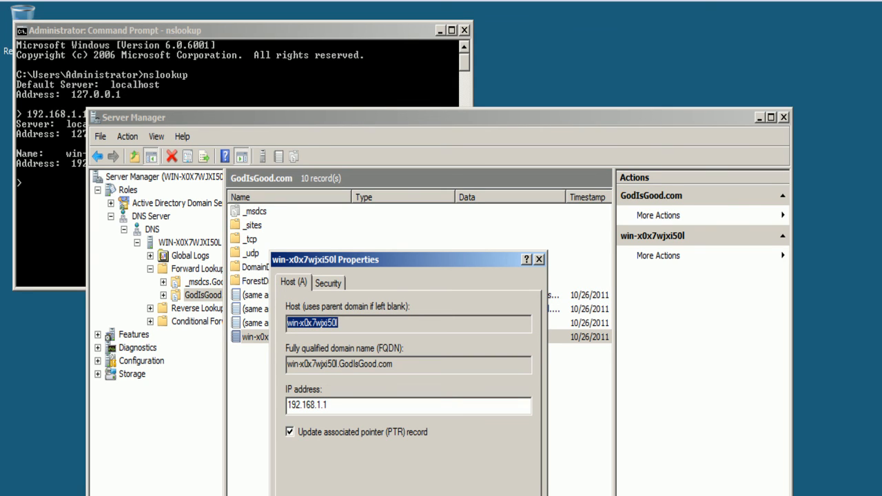
- Look up the copied host name win-x0x7wjxi50l in nslookup and close the host record's properties
key(alt+Tab)
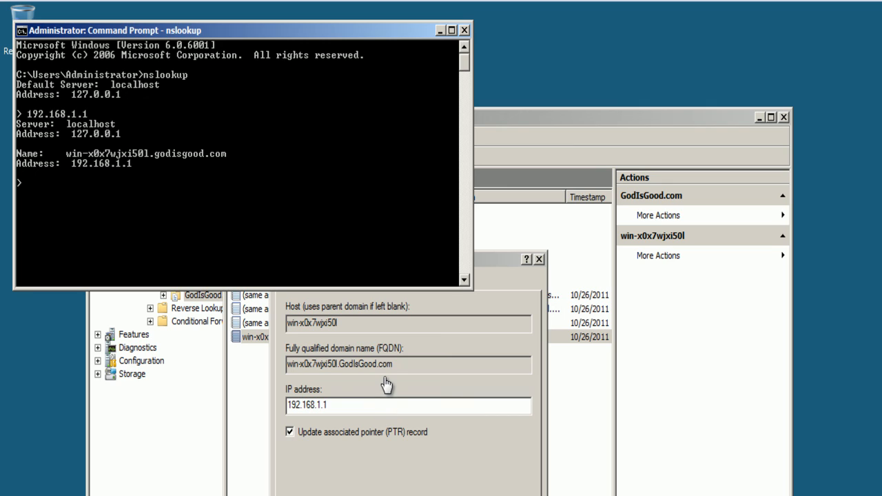
key(Up)
key(BackSpace)
key(BackSpace)
key(BackSpace)
key(BackSpace)
key(BackSpace)
key(BackSpace)
key(BackSpace)
key(BackSpace)
key(BackSpace)
key(BackSpace)
key(BackSpace)
right_click(43, 186)
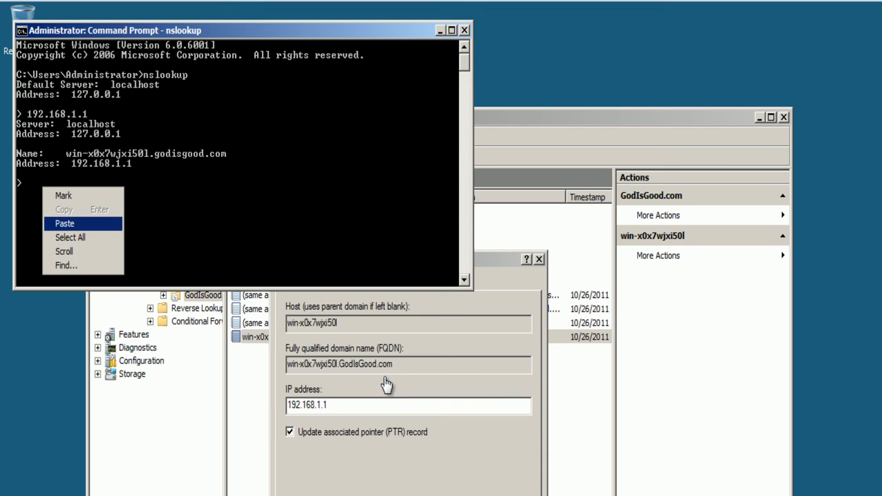
click(62, 226)
key(Return)
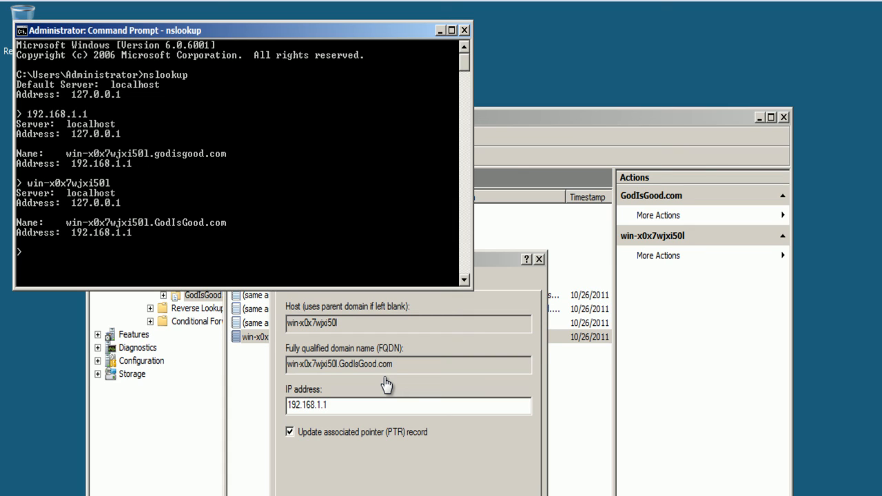
click(386, 384)
key(Escape)
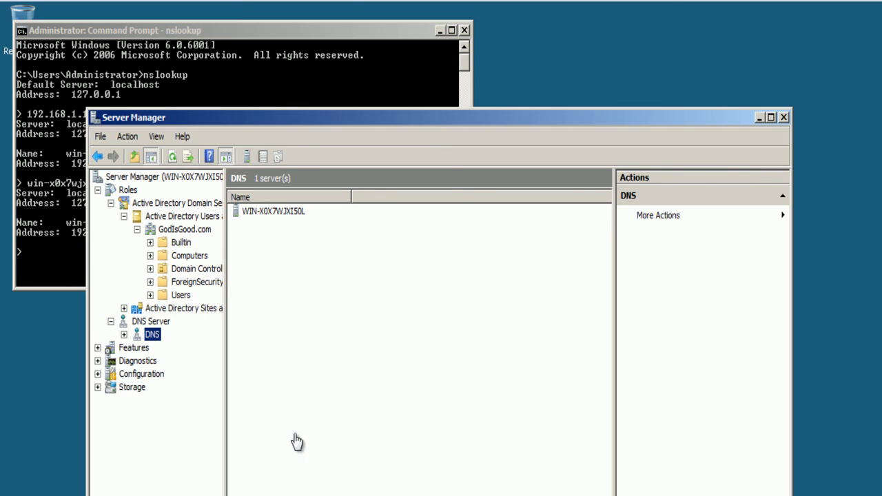
- Examine the Builtin, Computers, Domain Controllers, ForeignSecurityPrincipals and Users containers of GodIsGood.com in Active Directory Users and Computers
click(181, 242)
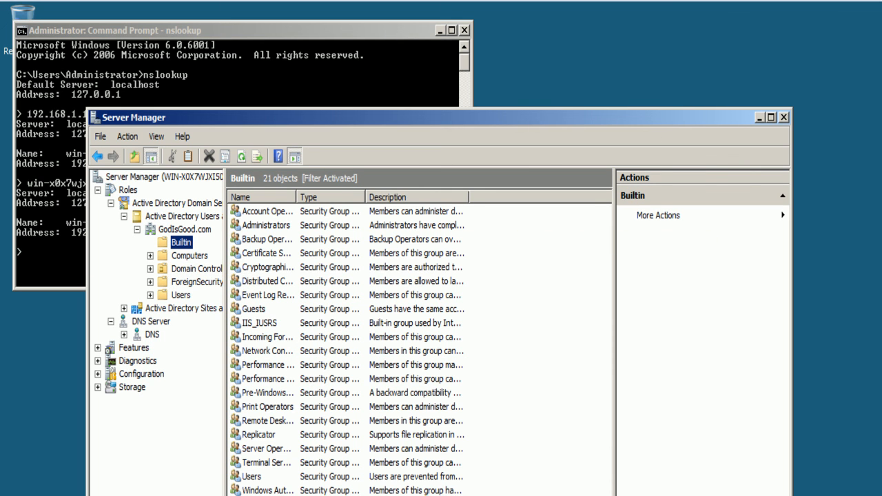
drag(366, 197, 417, 197)
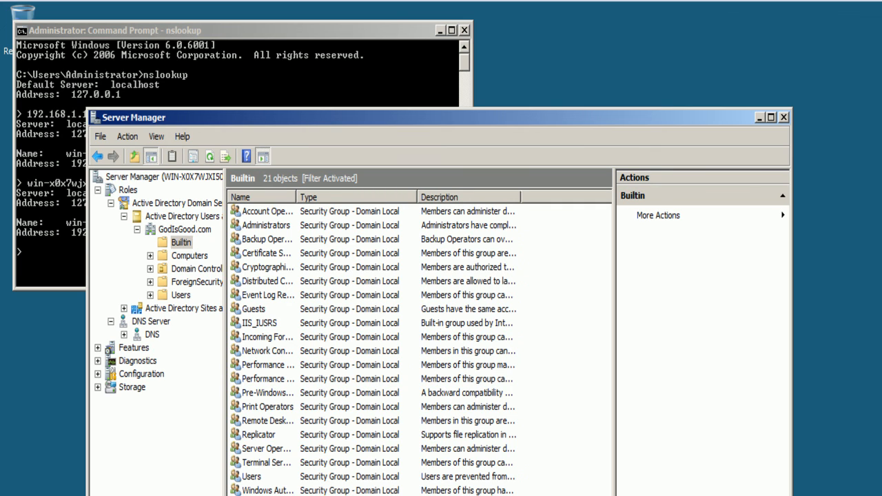
click(190, 256)
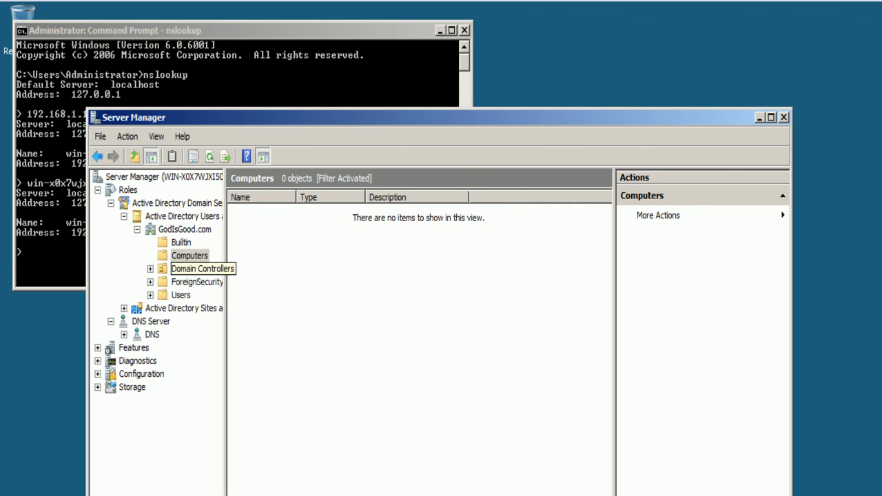
click(196, 269)
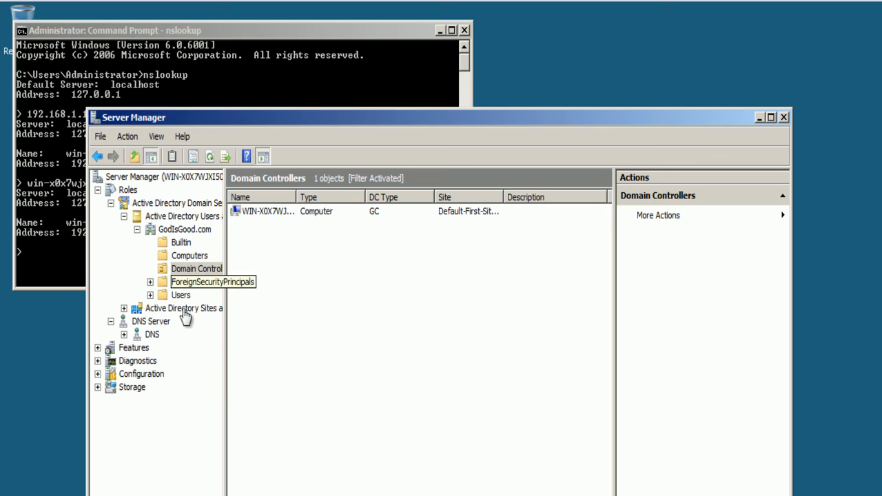
click(160, 270)
key(Tab)
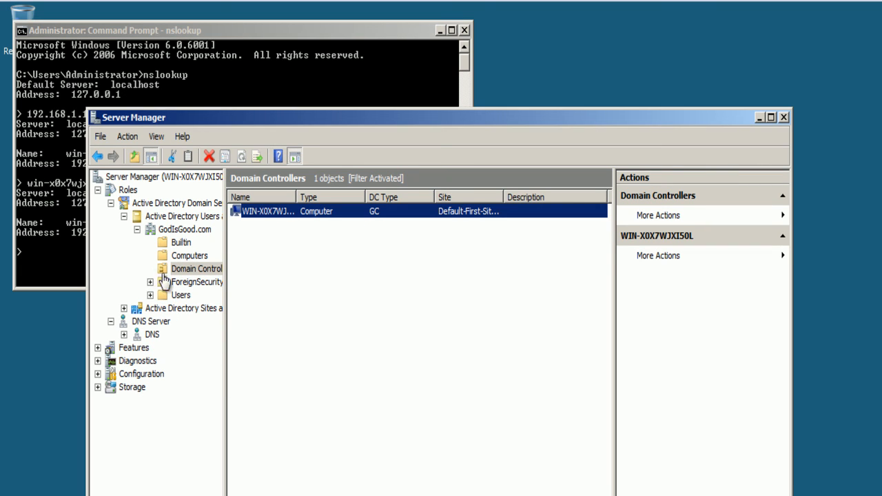
click(197, 282)
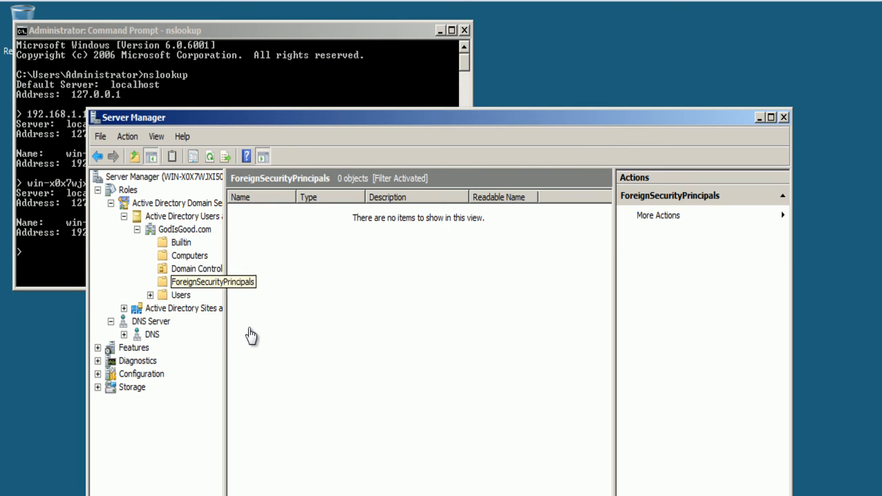
key(Down)
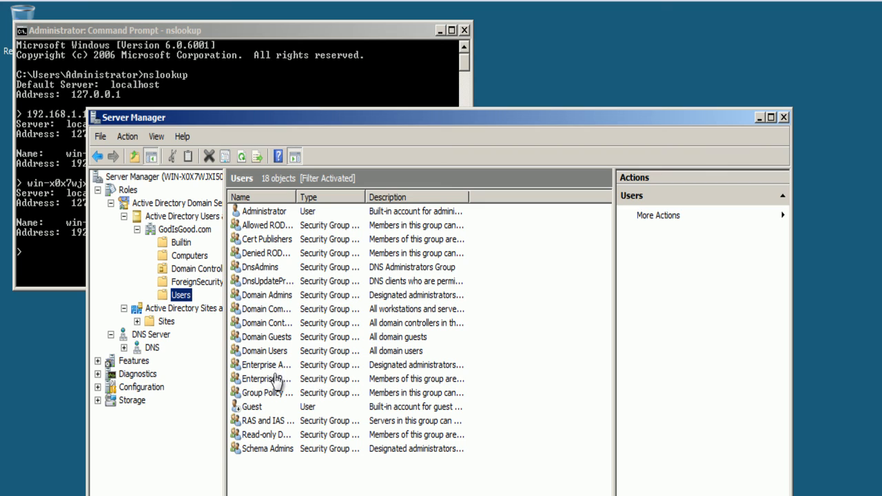
- Examine the Sites container in Active Directory Sites and Services, and collapse the Active Directory Domain Services role
click(166, 322)
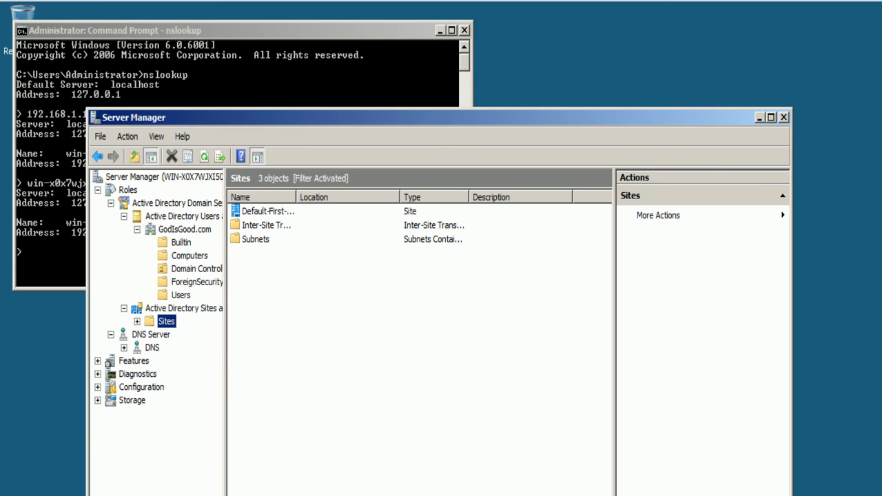
key(Right)
key(Left)
key(Left)
key(Left)
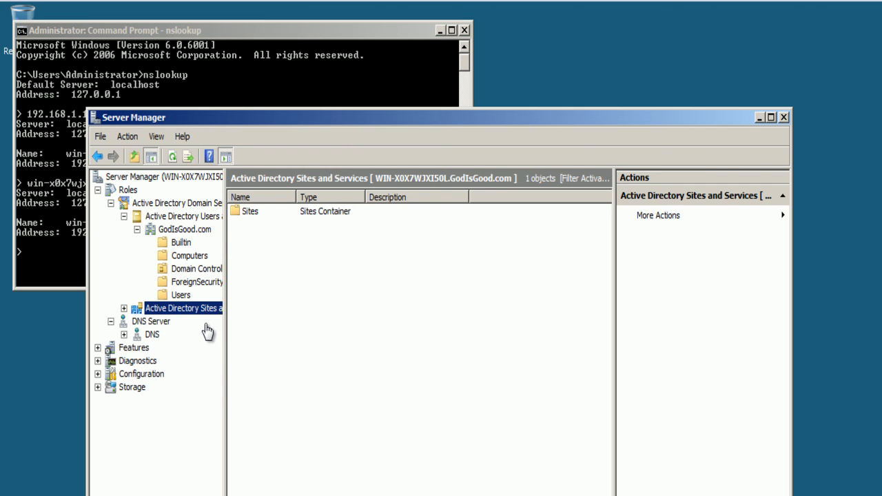
click(111, 203)
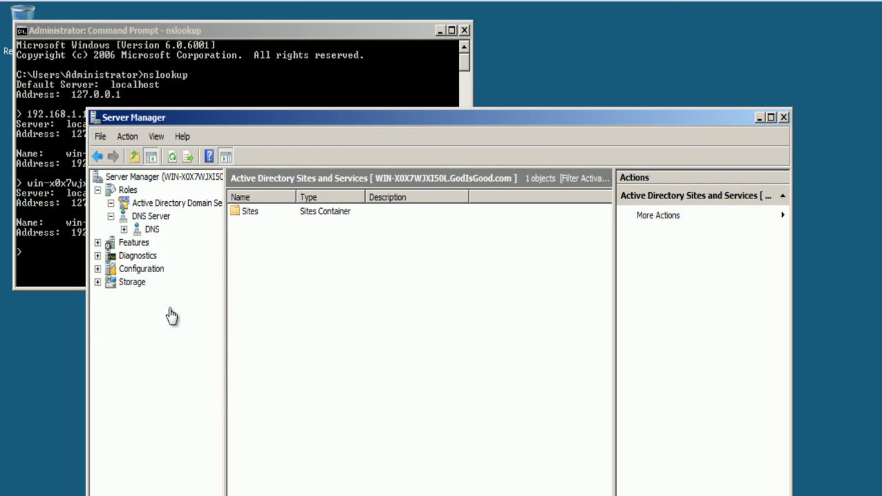
key(Down)
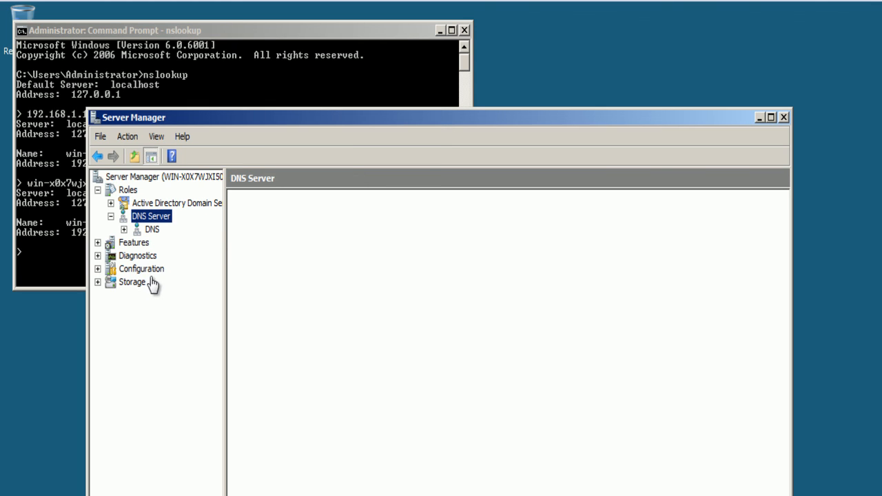